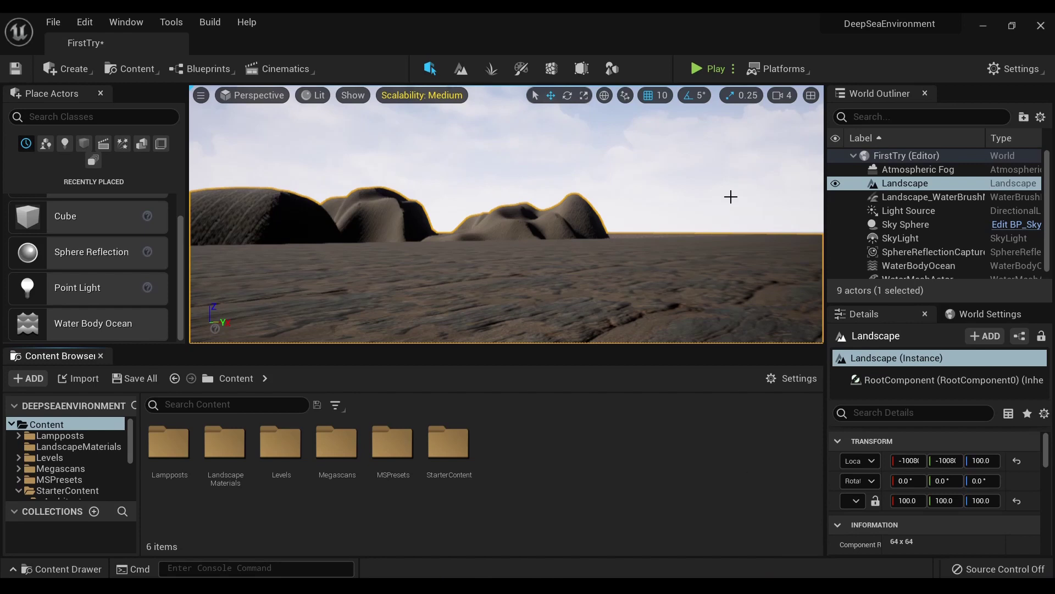
Fly-look the viewport from the dunes up toward the ocean horizon
{"action": "right_click_drag", "start_coordinate": [731, 196], "coordinate": [792, 231]}
{"action": "right_click_drag", "start_coordinate": [601, 231], "coordinate": [737, 200]}
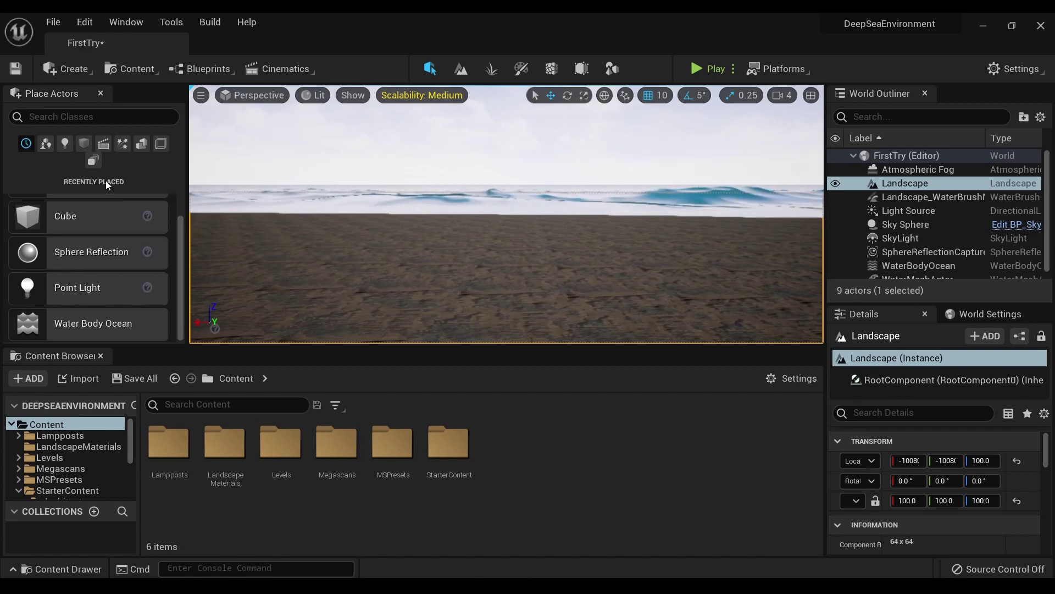
Browse the Basic, Lights, Shapes and Cinematic actor categories in Place Actors
{"action": "scroll", "coordinate": [93, 283], "scroll_direction": "up", "scroll_amount": 1}
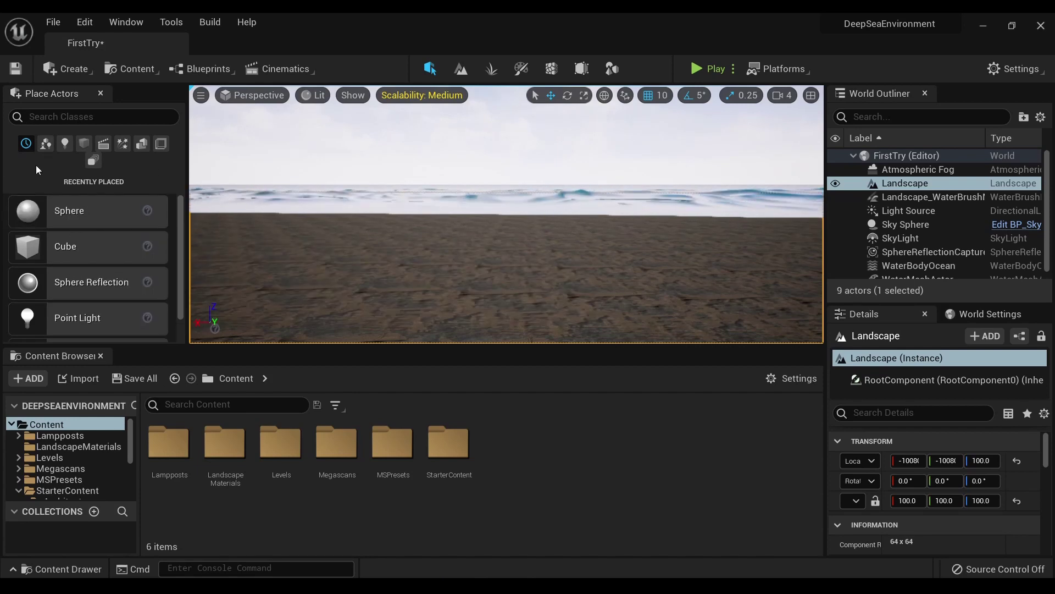
{"action": "left_click", "coordinate": [47, 144]}
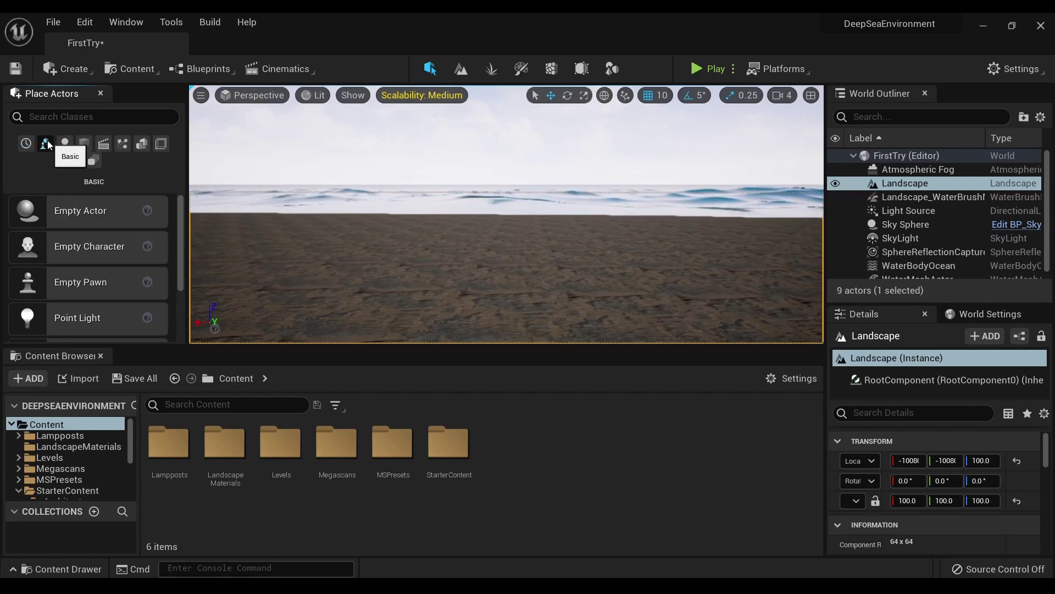
{"action": "scroll", "coordinate": [117, 295], "scroll_direction": "down", "scroll_amount": 3}
{"action": "scroll", "coordinate": [117, 296], "scroll_direction": "up", "scroll_amount": 3}
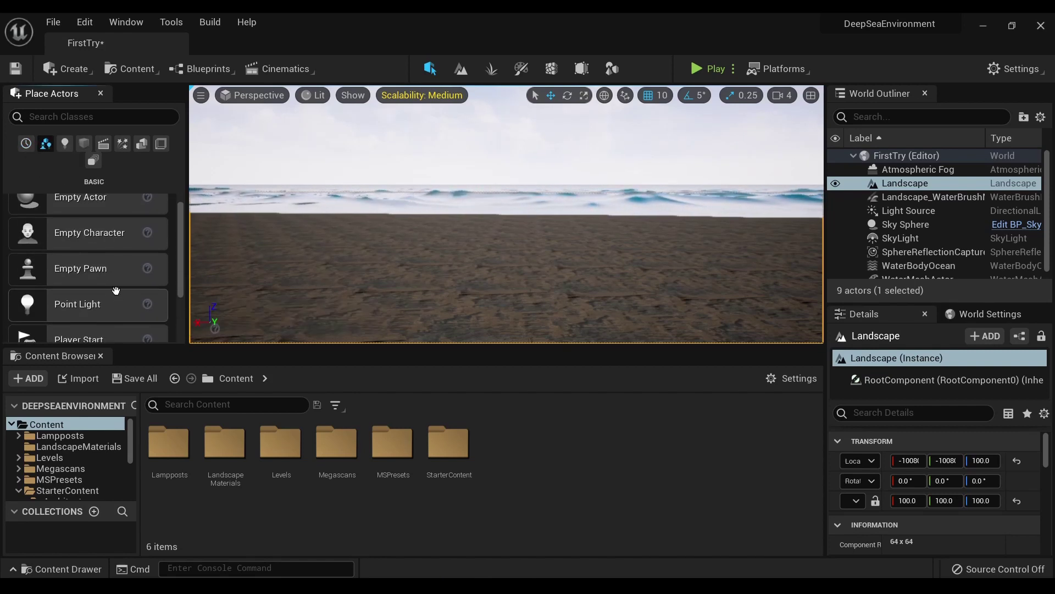
{"action": "left_click", "coordinate": [66, 143]}
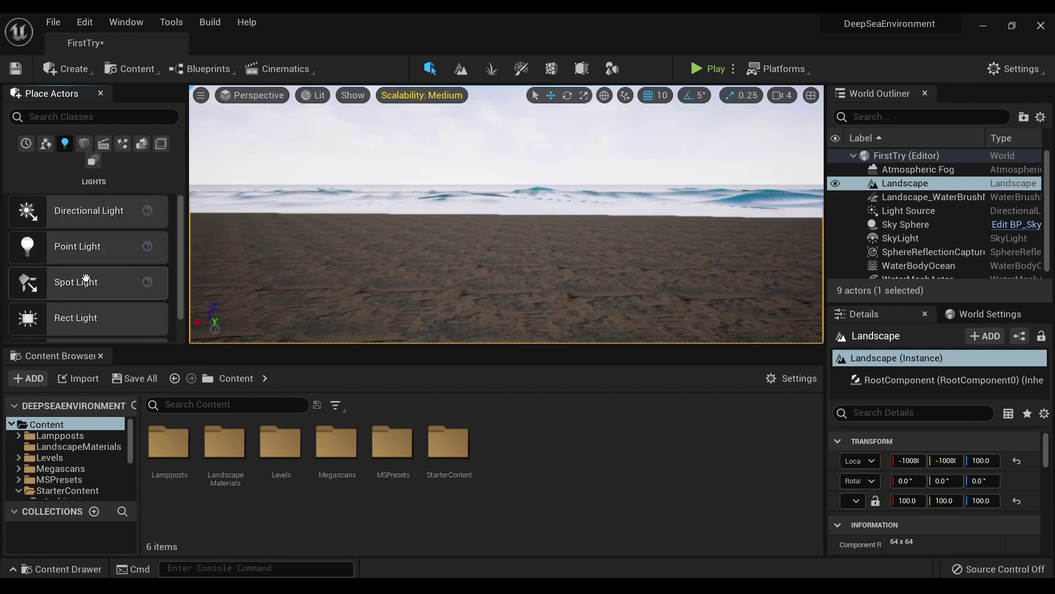
{"action": "scroll", "coordinate": [78, 323], "scroll_direction": "down", "scroll_amount": 1}
{"action": "scroll", "coordinate": [79, 322], "scroll_direction": "up", "scroll_amount": 1}
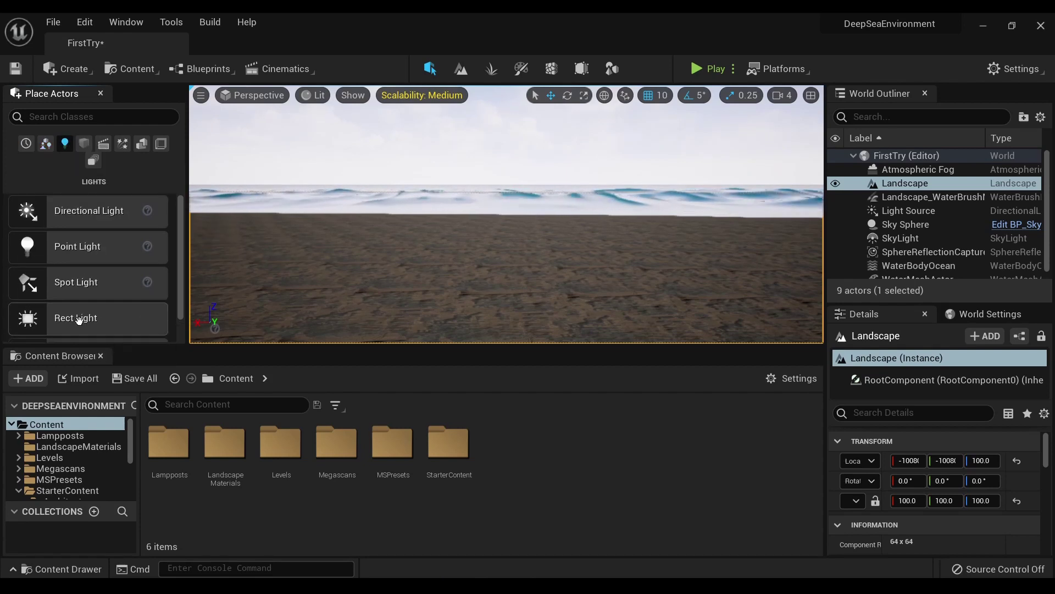
{"action": "left_click", "coordinate": [84, 144]}
{"action": "scroll", "coordinate": [123, 214], "scroll_direction": "down", "scroll_amount": 1}
{"action": "left_click", "coordinate": [103, 143]}
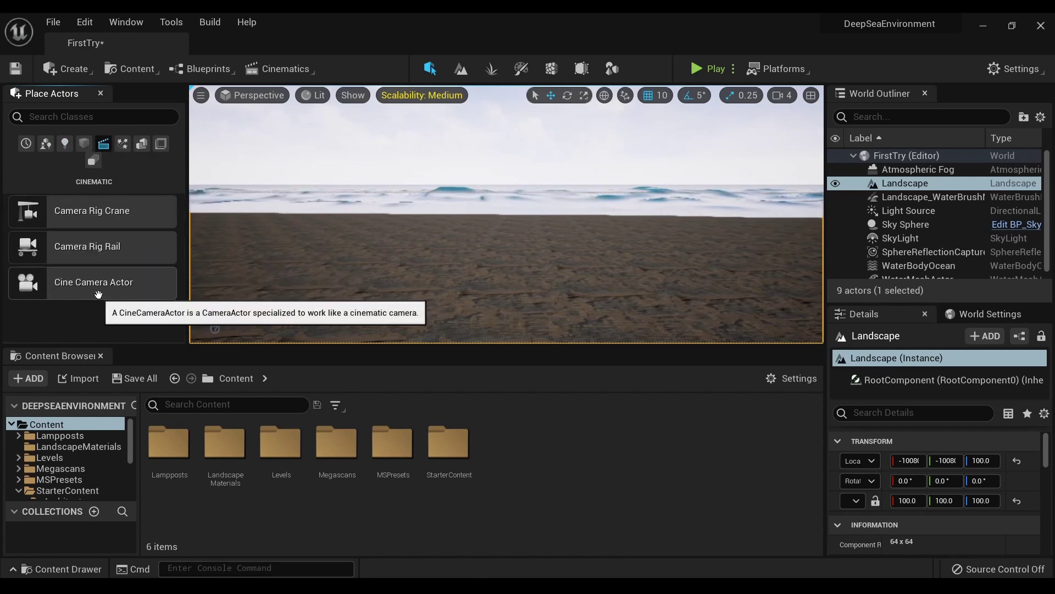
Scroll through the Visual Effects actor category
{"action": "left_click", "coordinate": [122, 144]}
{"action": "scroll", "coordinate": [121, 247], "scroll_direction": "down", "scroll_amount": 1}
{"action": "scroll", "coordinate": [122, 263], "scroll_direction": "up", "scroll_amount": 1}
{"action": "scroll", "coordinate": [124, 267], "scroll_direction": "down", "scroll_amount": 3}
{"action": "scroll", "coordinate": [125, 270], "scroll_direction": "down", "scroll_amount": 3}
{"action": "scroll", "coordinate": [126, 272], "scroll_direction": "up", "scroll_amount": 5}
{"action": "scroll", "coordinate": [125, 271], "scroll_direction": "up", "scroll_amount": 1}
{"action": "scroll", "coordinate": [115, 250], "scroll_direction": "down", "scroll_amount": 2}
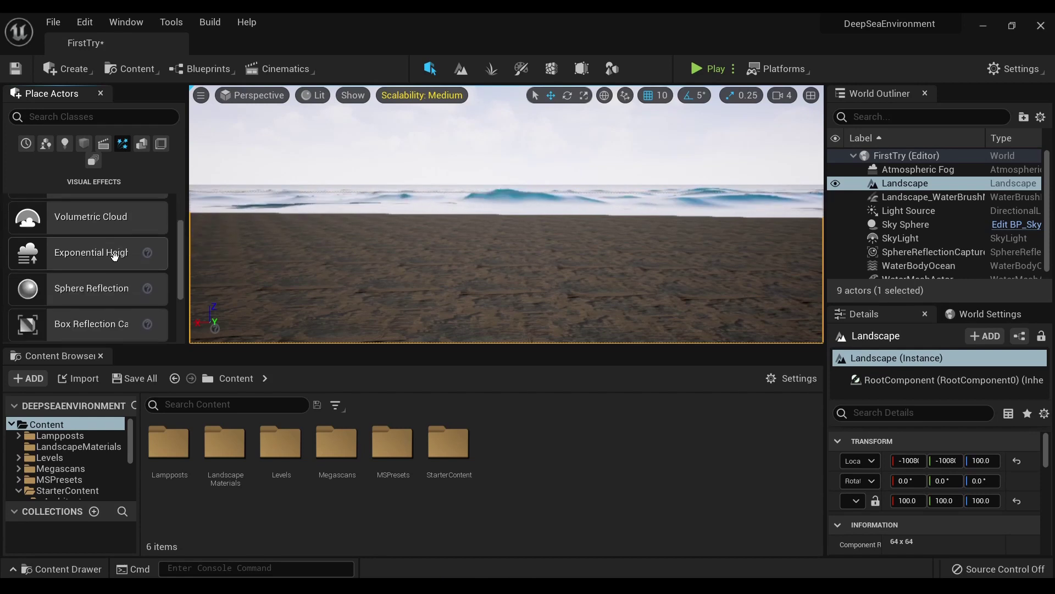
{"action": "scroll", "coordinate": [118, 253], "scroll_direction": "up", "scroll_amount": 1}
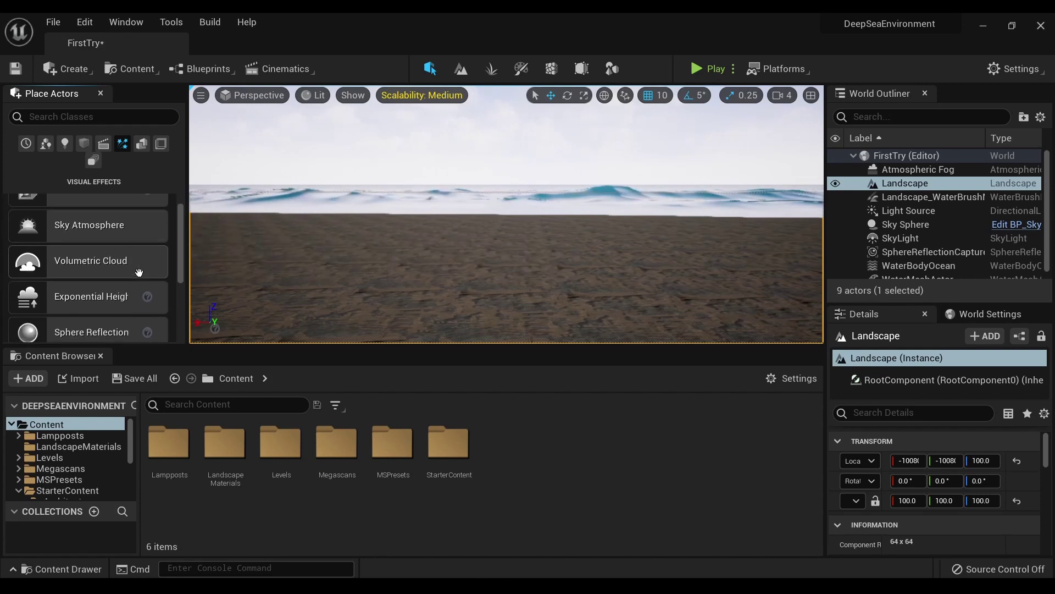
{"action": "scroll", "coordinate": [136, 287], "scroll_direction": "down", "scroll_amount": 2}
Show the Geometry brushes: Box, Cone, Cylinder and Curved Stair
{"action": "left_click", "coordinate": [151, 142]}
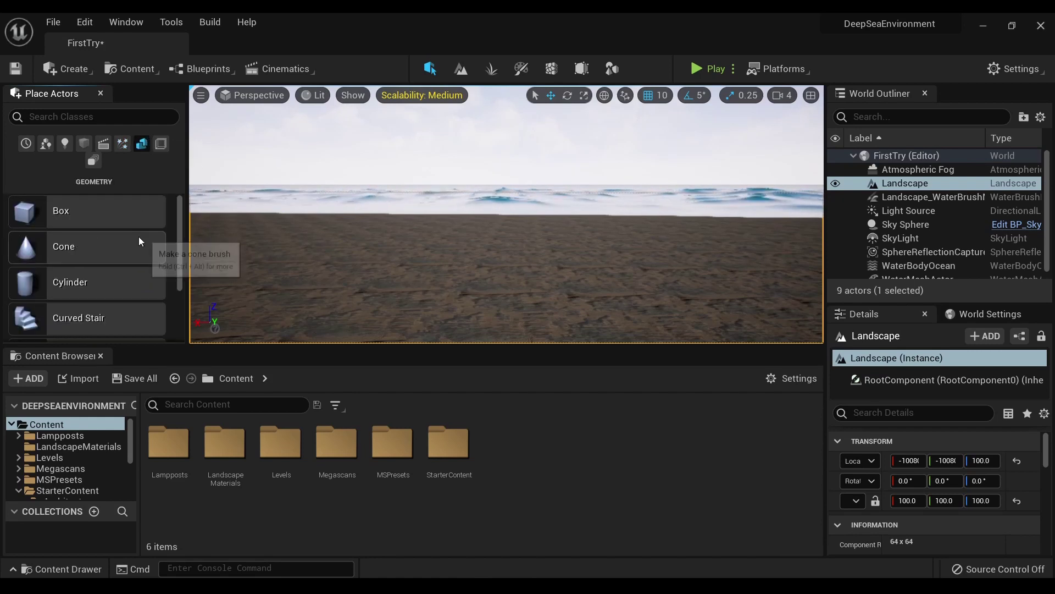
{"action": "scroll", "coordinate": [137, 241], "scroll_direction": "down", "scroll_amount": 3}
{"action": "scroll", "coordinate": [137, 236], "scroll_direction": "up", "scroll_amount": 3}
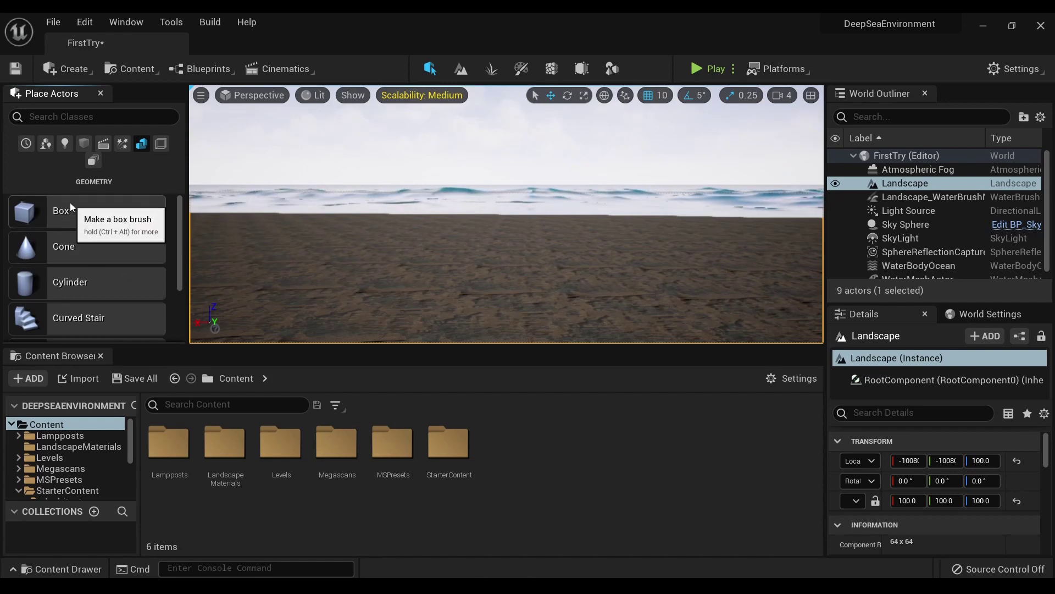
Place a Box brush and a Cube on the beach sand, dropping the cube to the ground
{"action": "mouse_move", "coordinate": [73, 218]}
{"action": "left_mouse_down"}
{"action": "mouse_move", "coordinate": [446, 201]}
{"action": "mouse_move", "coordinate": [379, 292]}
{"action": "left_mouse_up"}
{"action": "left_click", "coordinate": [66, 145]}
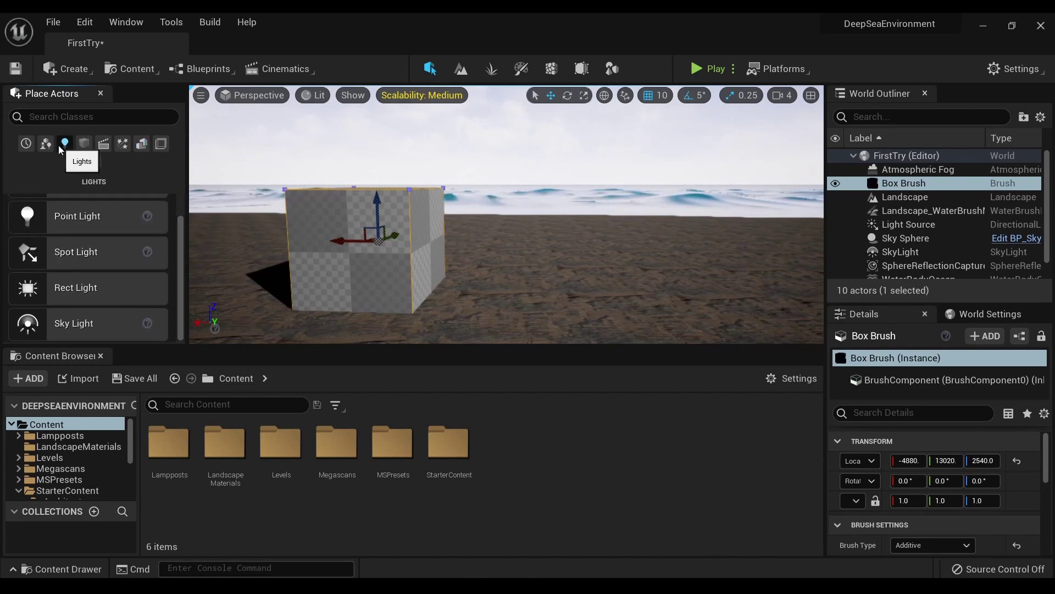
{"action": "left_click", "coordinate": [47, 144]}
{"action": "scroll", "coordinate": [105, 259], "scroll_direction": "up", "scroll_amount": 1}
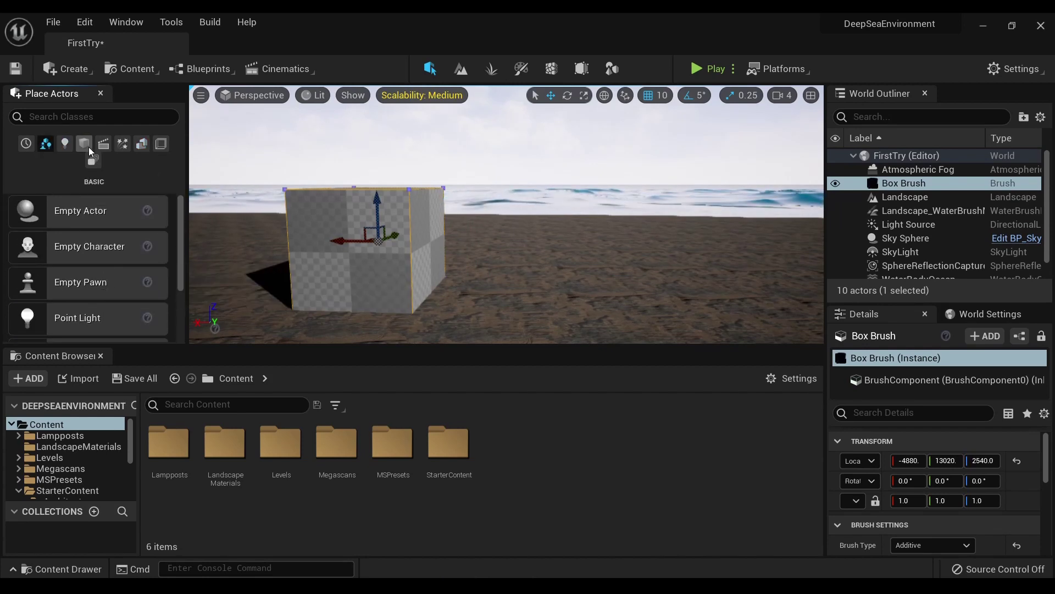
{"action": "left_click", "coordinate": [84, 144]}
{"action": "left_click_drag", "start_coordinate": [60, 212], "coordinate": [596, 301]}
{"action": "key", "text": "End"}
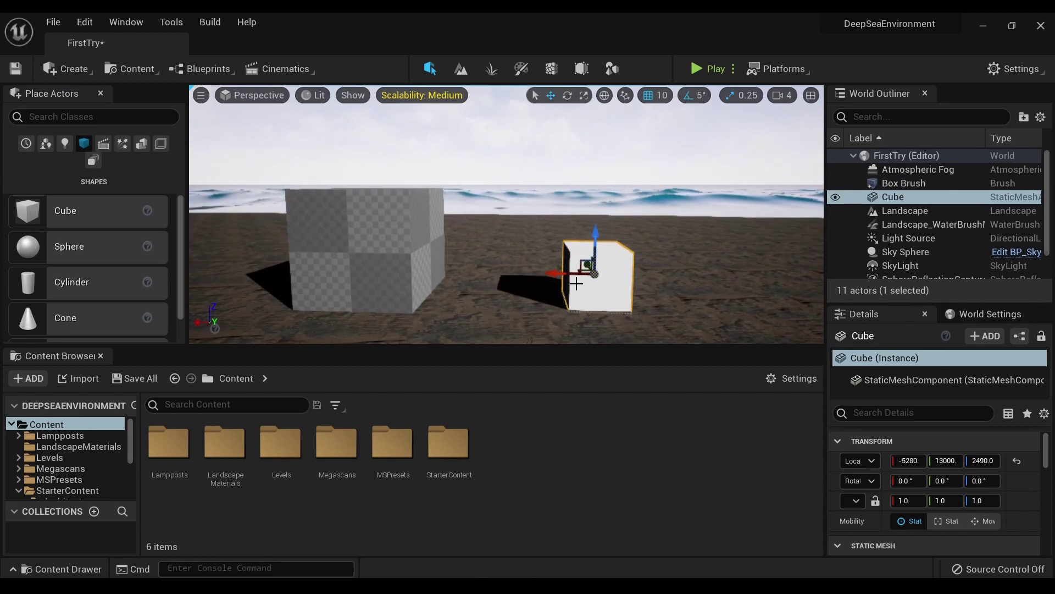
Select the checkered Box Brush and switch the placement list to Cinematic
{"action": "left_click", "coordinate": [424, 252]}
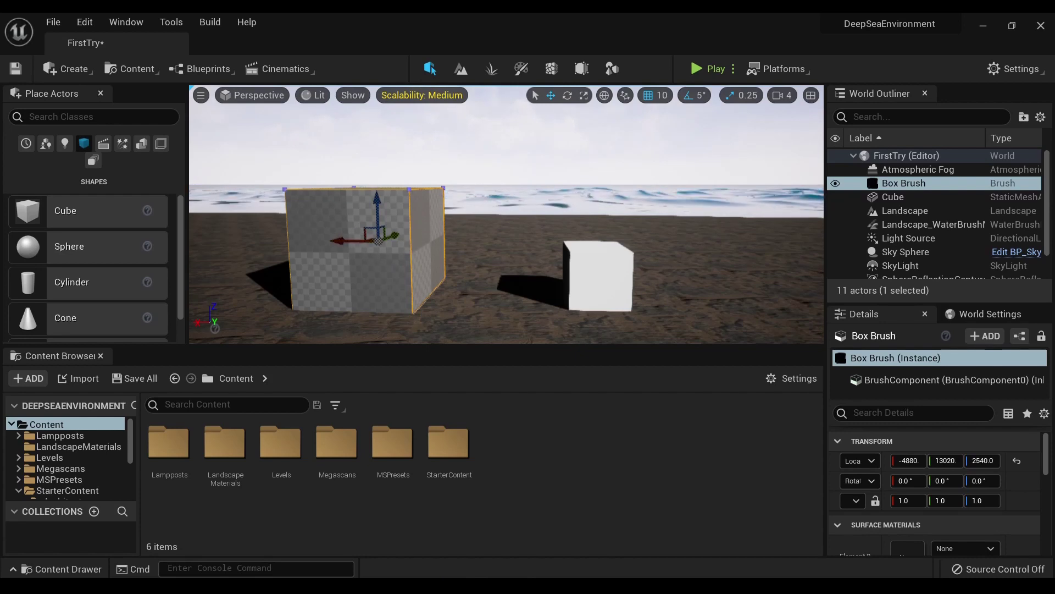
{"action": "scroll", "coordinate": [959, 488], "scroll_direction": "down", "scroll_amount": 10}
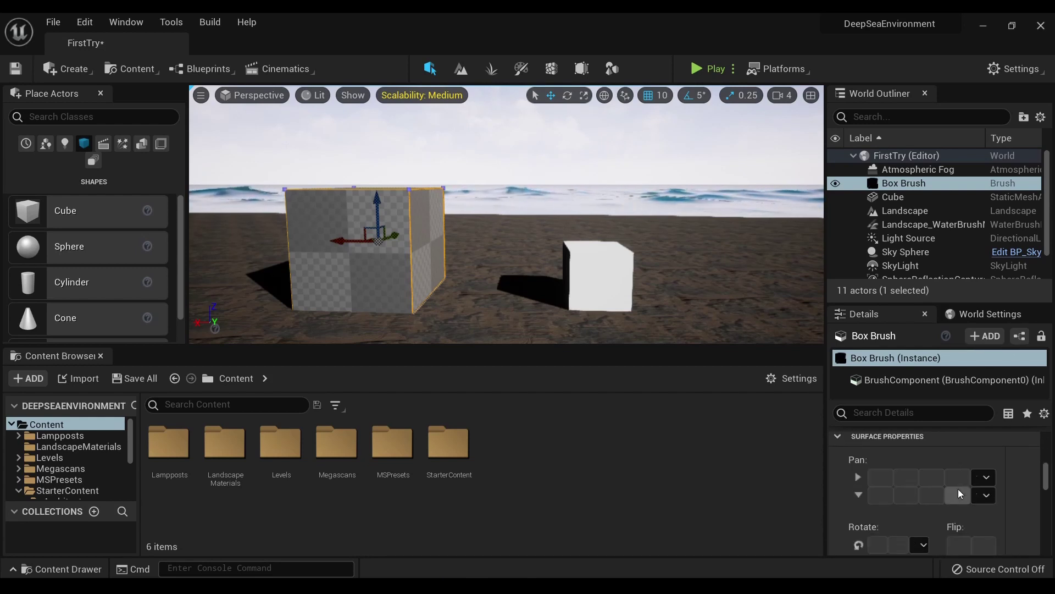
{"action": "scroll", "coordinate": [936, 478], "scroll_direction": "down", "scroll_amount": 3}
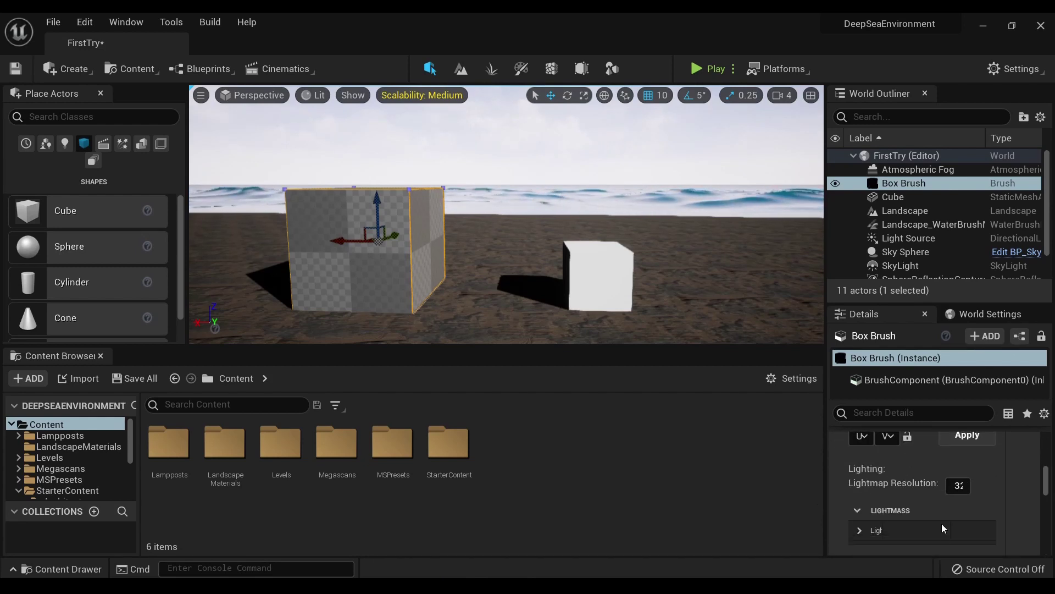
{"action": "left_click", "coordinate": [103, 145]}
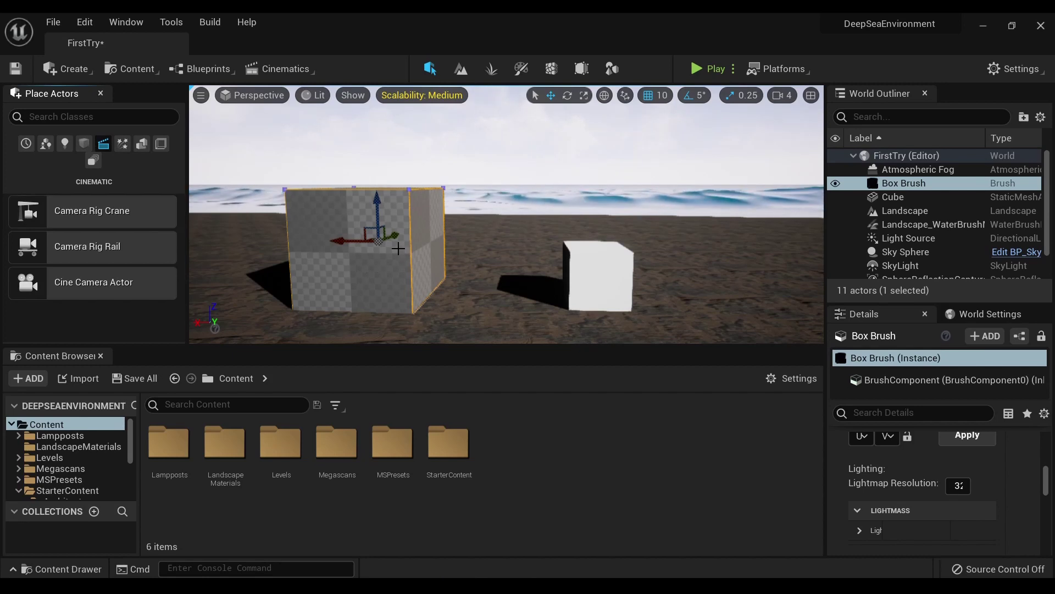
Browse the Volumes category, then list All Classes in Place Actors
{"action": "left_click", "coordinate": [164, 146]}
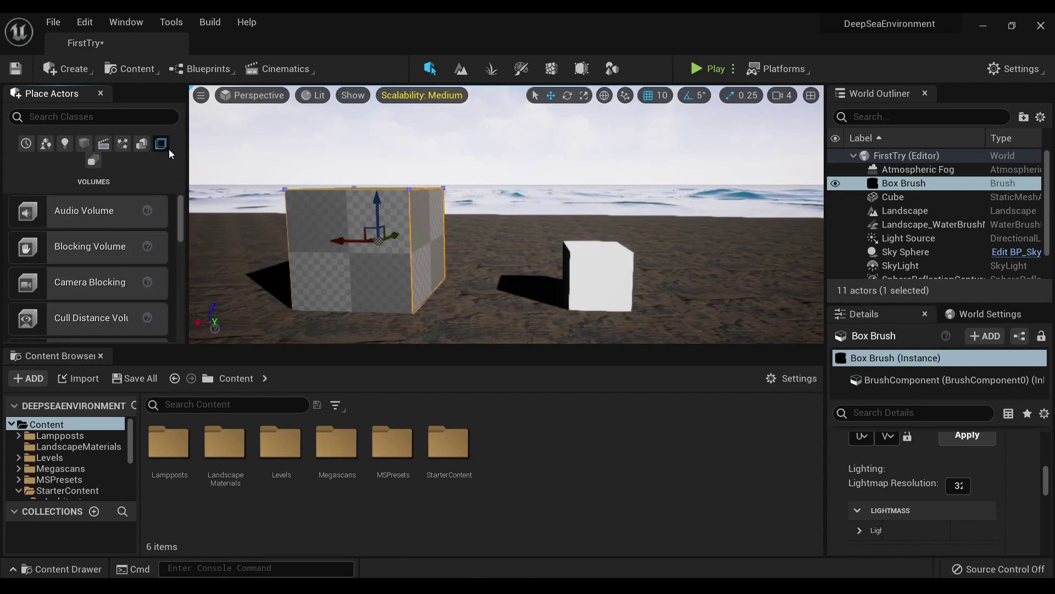
{"action": "scroll", "coordinate": [105, 276], "scroll_direction": "down", "scroll_amount": 3}
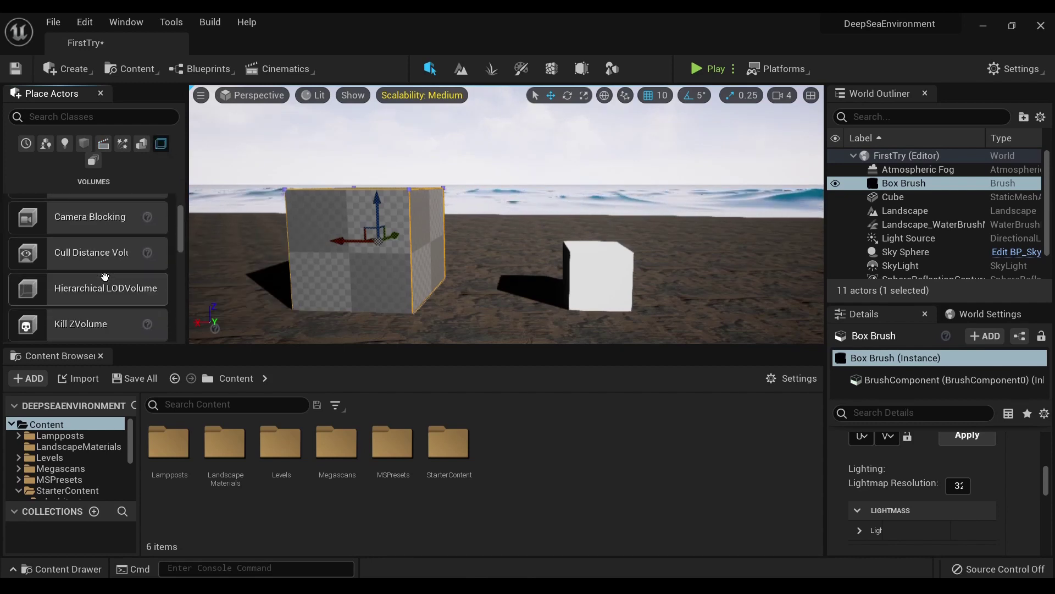
{"action": "scroll", "coordinate": [105, 276], "scroll_direction": "down", "scroll_amount": 10}
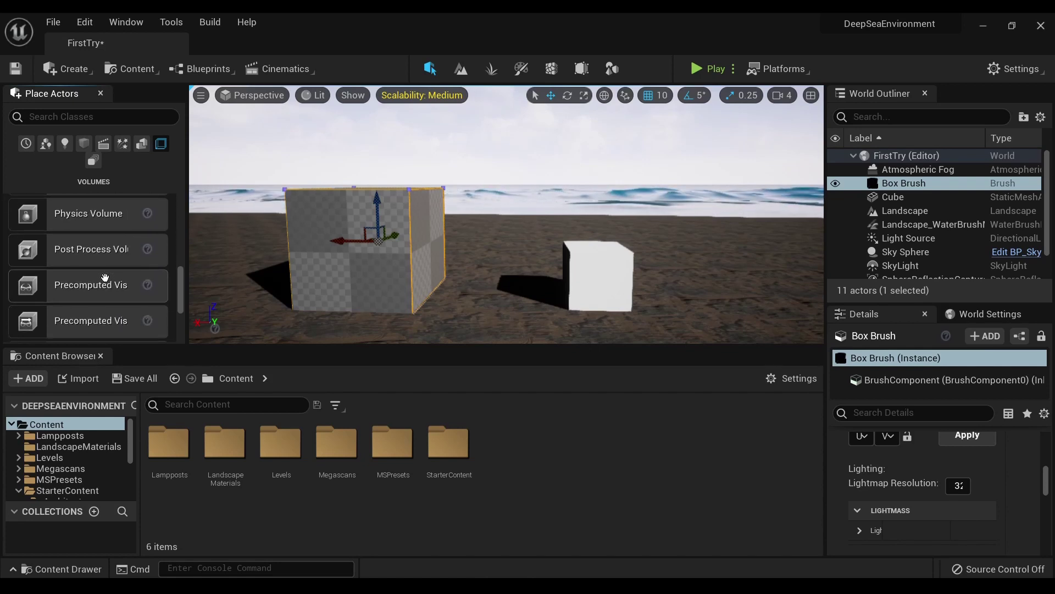
{"action": "scroll", "coordinate": [105, 276], "scroll_direction": "down", "scroll_amount": 5}
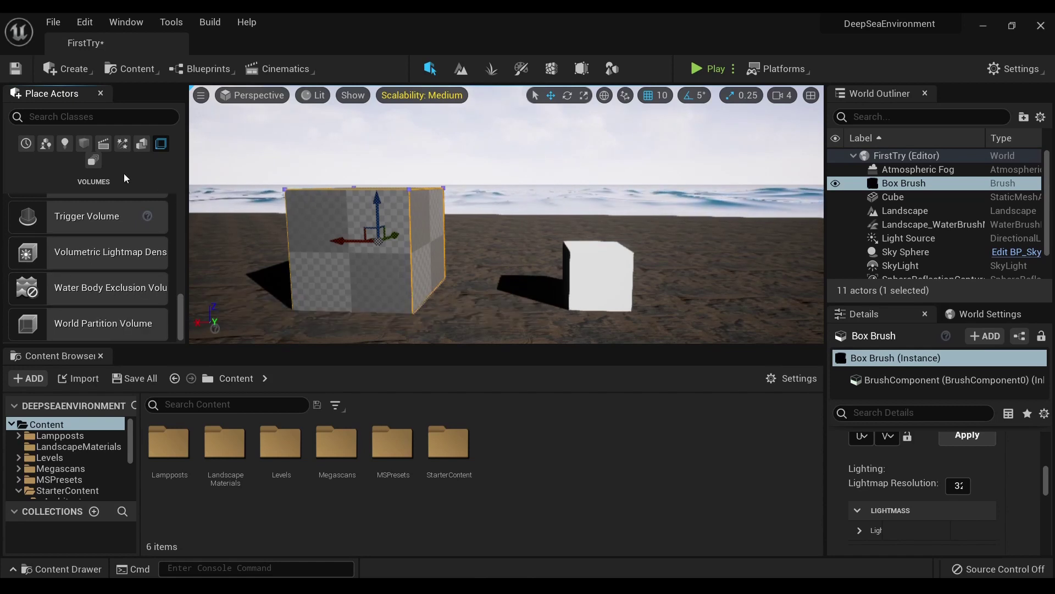
{"action": "left_click", "coordinate": [91, 162]}
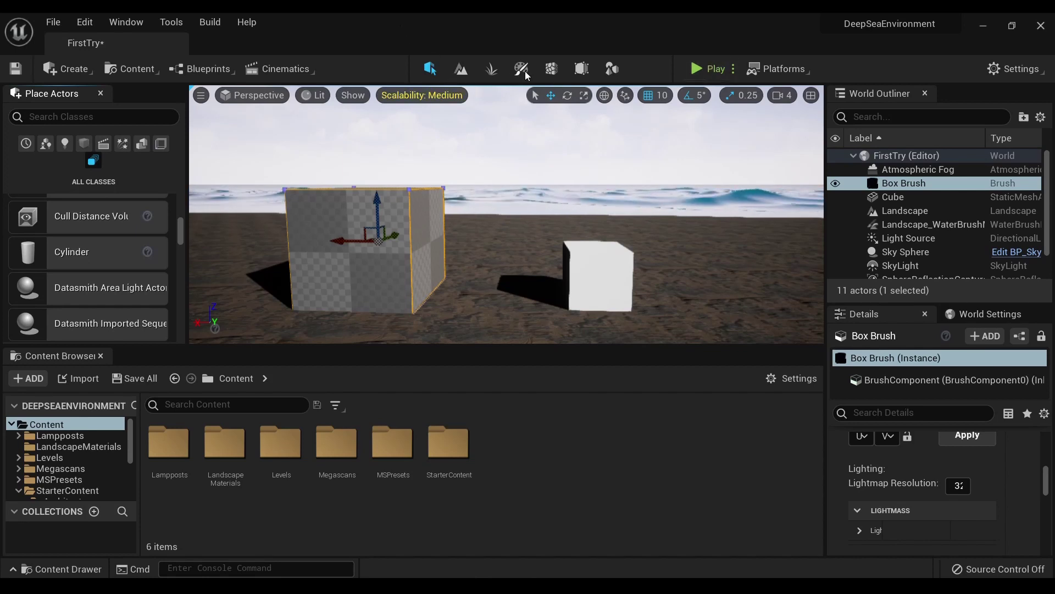
Enter Landscape mode and look over its Paint and Manage tools
{"action": "left_click", "coordinate": [461, 70]}
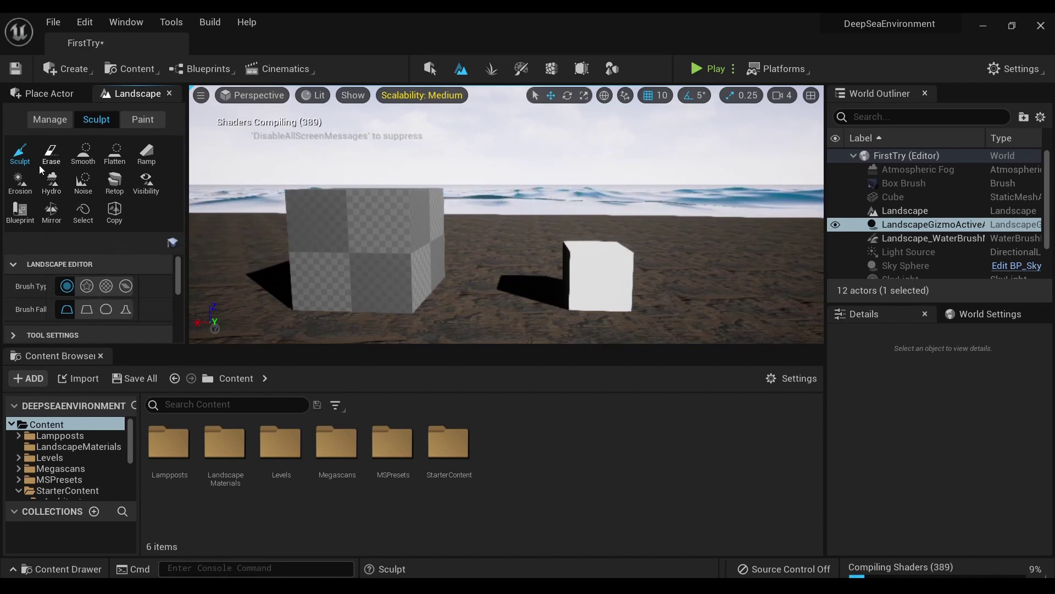
{"action": "left_click", "coordinate": [140, 120]}
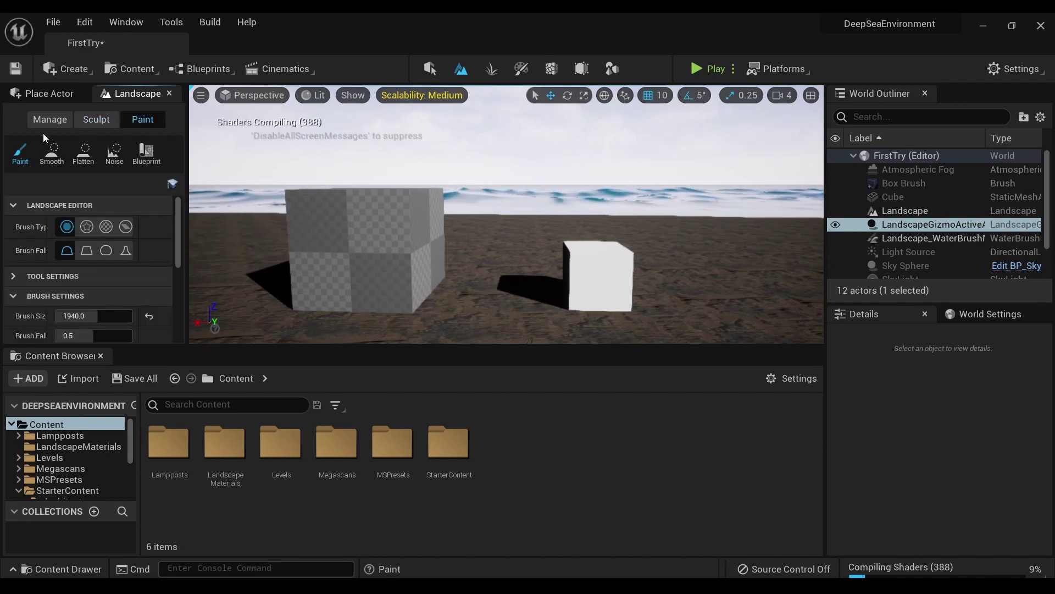
{"action": "left_click", "coordinate": [34, 121]}
{"action": "scroll", "coordinate": [103, 309], "scroll_direction": "down", "scroll_amount": 5}
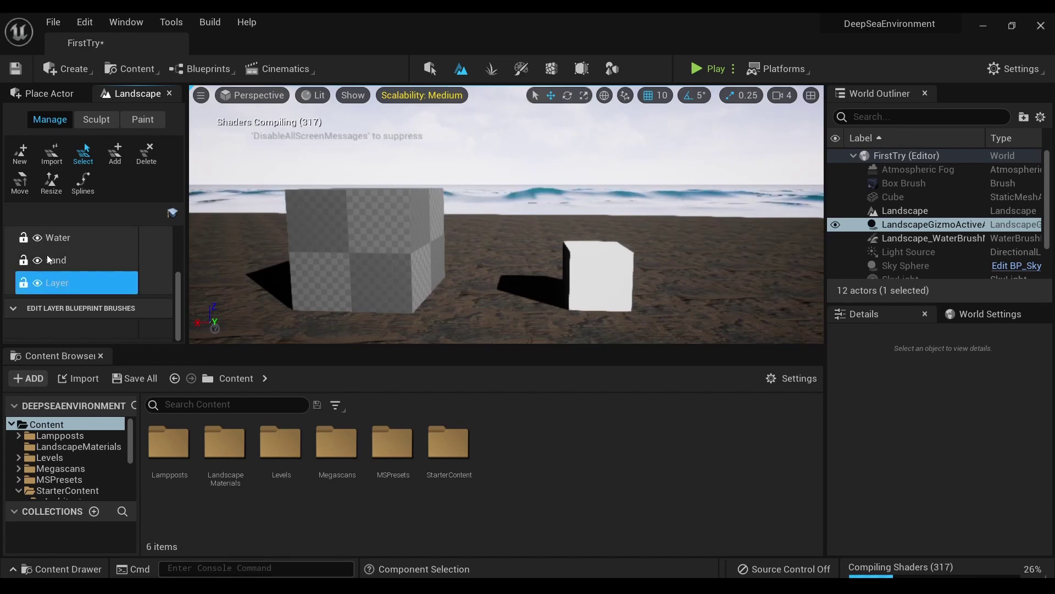
Make sand the active edit layer and return to the Paint tools
{"action": "left_click", "coordinate": [77, 260]}
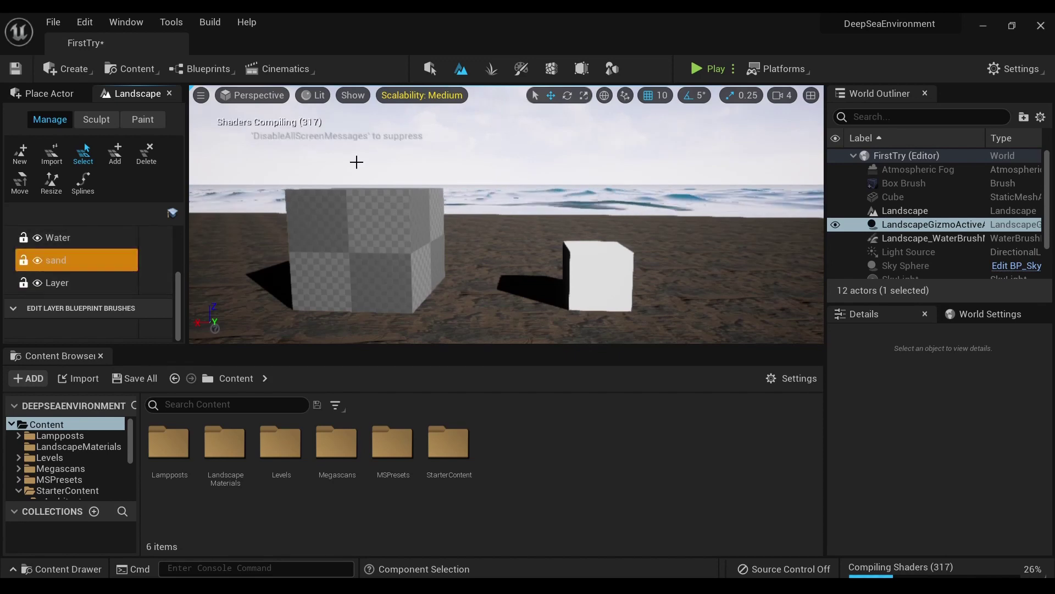
{"action": "left_click", "coordinate": [143, 119]}
{"action": "scroll", "coordinate": [117, 263], "scroll_direction": "down", "scroll_amount": 2}
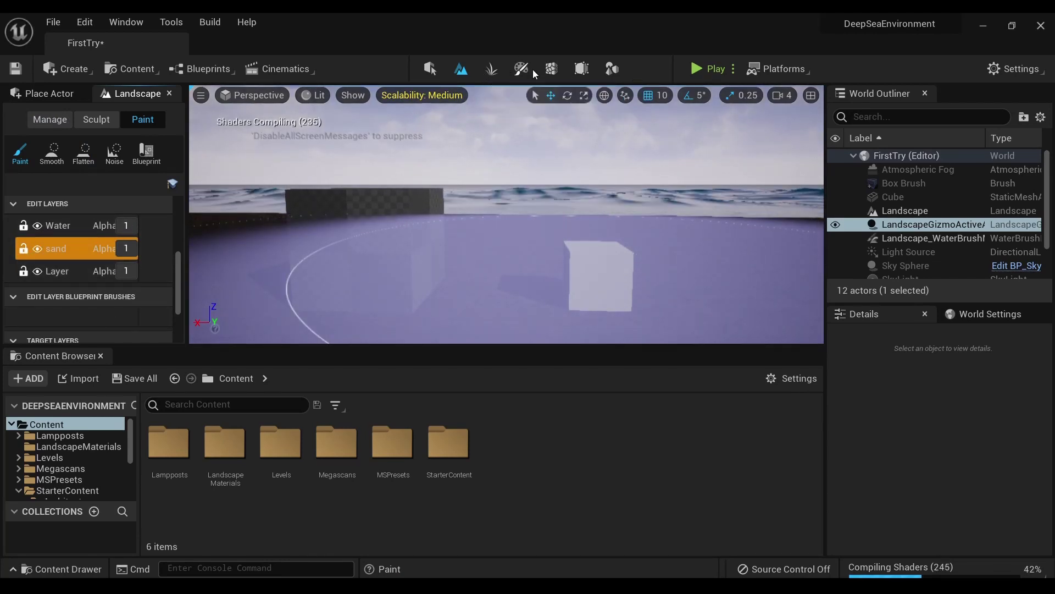
Enter Foliage mode and pick its Select tool
{"action": "left_click", "coordinate": [495, 71]}
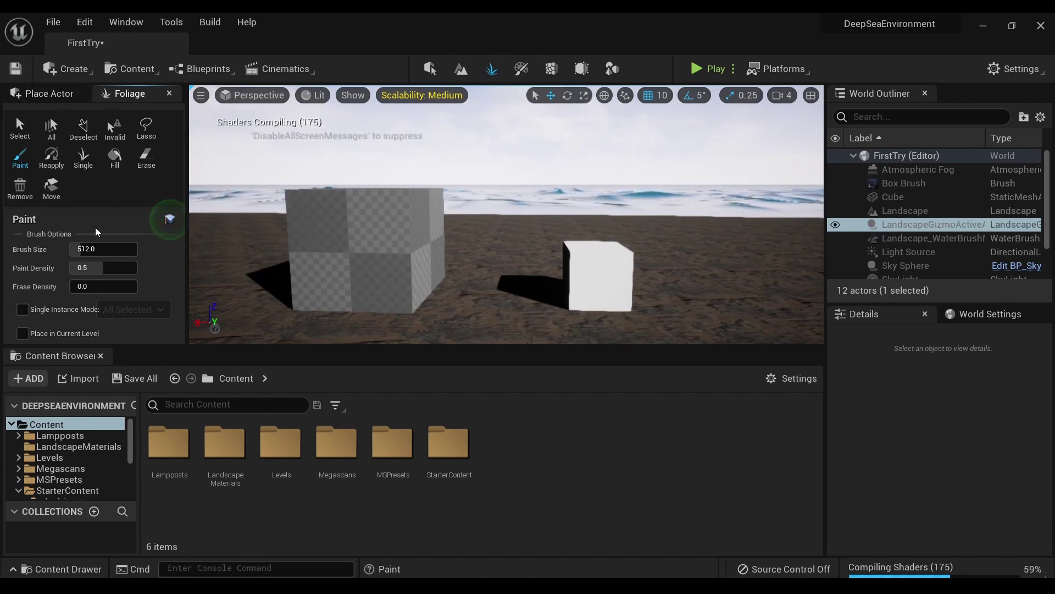
{"action": "left_click", "coordinate": [20, 128]}
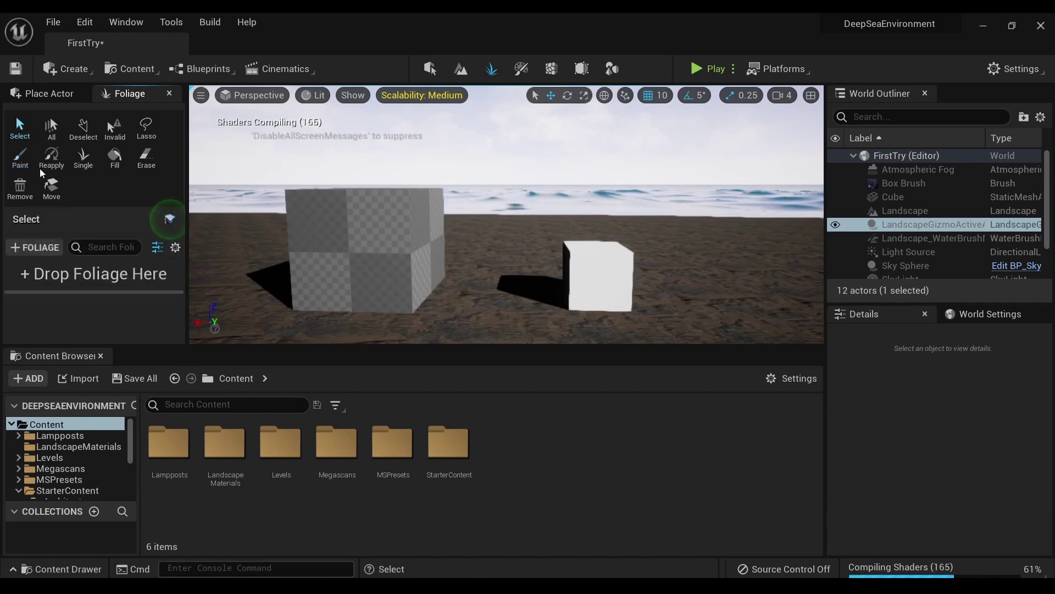
Enter Mesh Paint mode, orbit the beach, and show the Weights painting options
{"action": "left_click", "coordinate": [523, 72]}
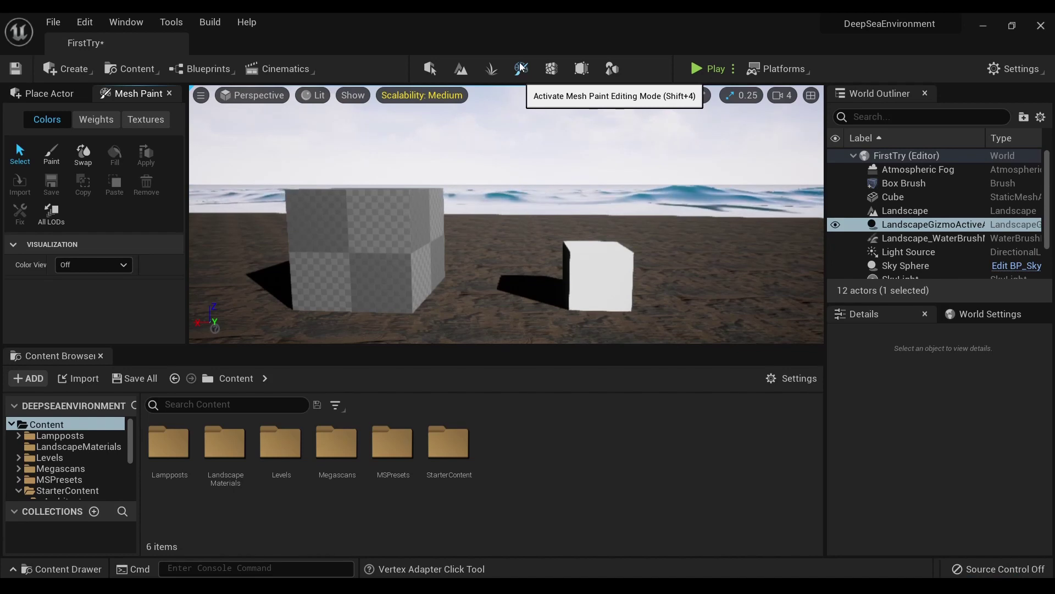
{"action": "right_click_drag", "start_coordinate": [516, 257], "coordinate": [539, 240]}
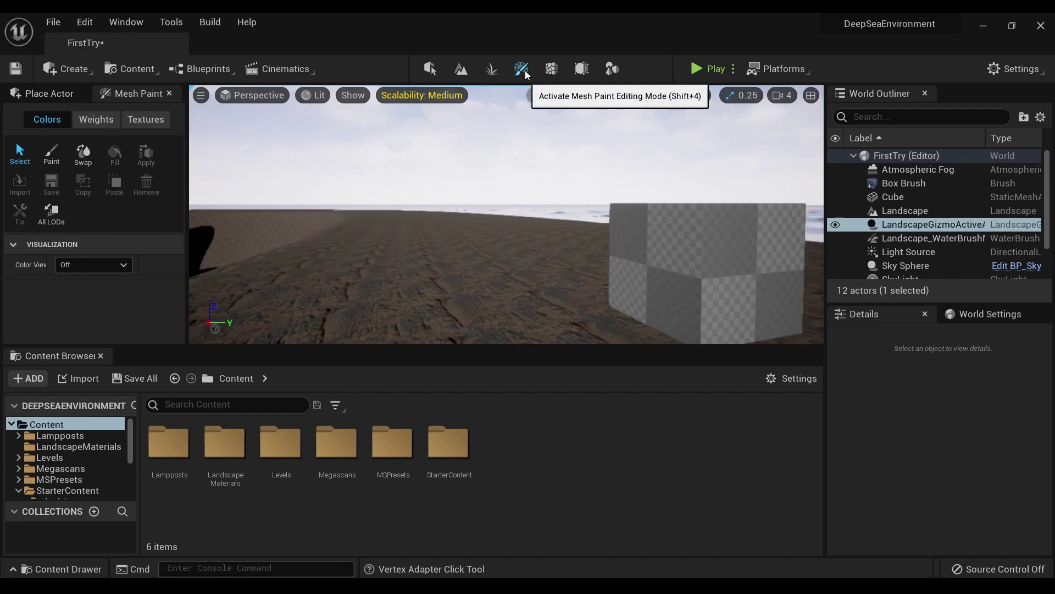
{"action": "left_click", "coordinate": [98, 121]}
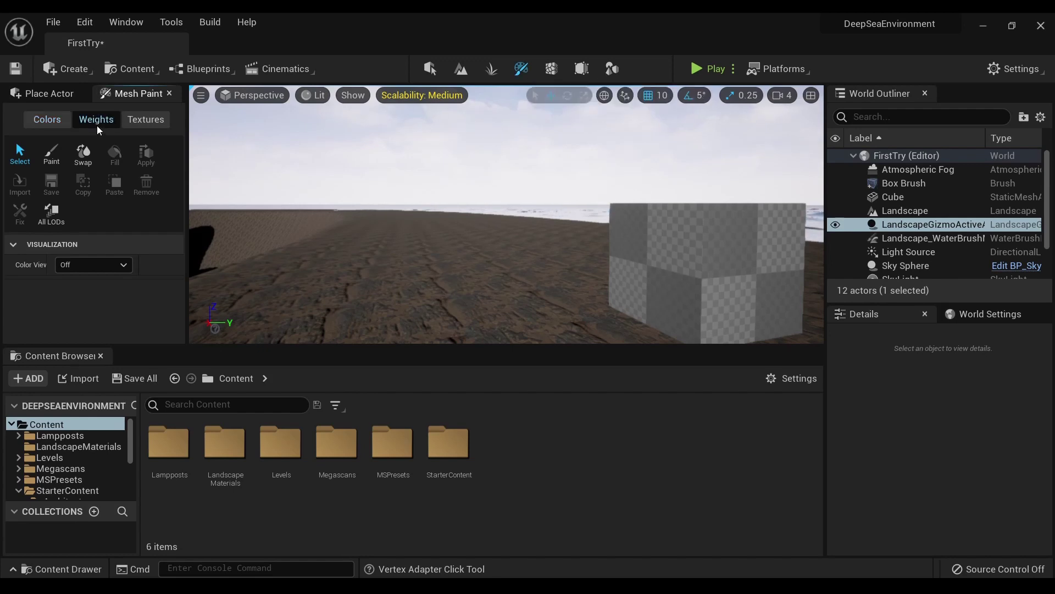
Enter Fracture mode and turn the view toward the cubes
{"action": "left_click", "coordinate": [552, 69]}
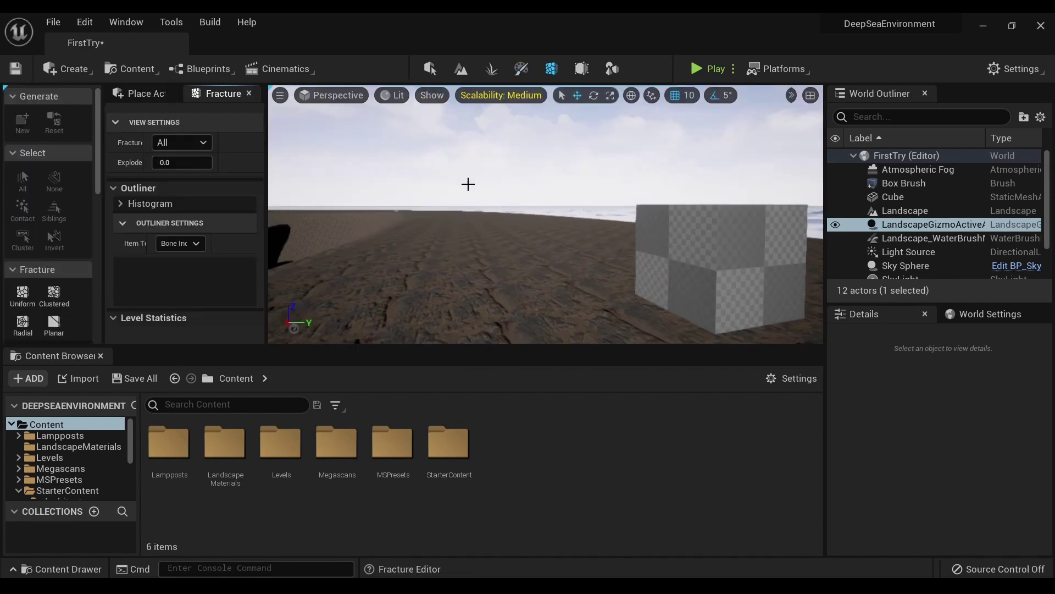
{"action": "mouse_move", "coordinate": [468, 186]}
{"action": "right_mouse_down"}
{"action": "mouse_move", "coordinate": [687, 186]}
{"action": "mouse_move", "coordinate": [467, 185]}
{"action": "right_mouse_up"}
{"action": "scroll", "coordinate": [546, 214], "scroll_direction": "down", "scroll_amount": 3}
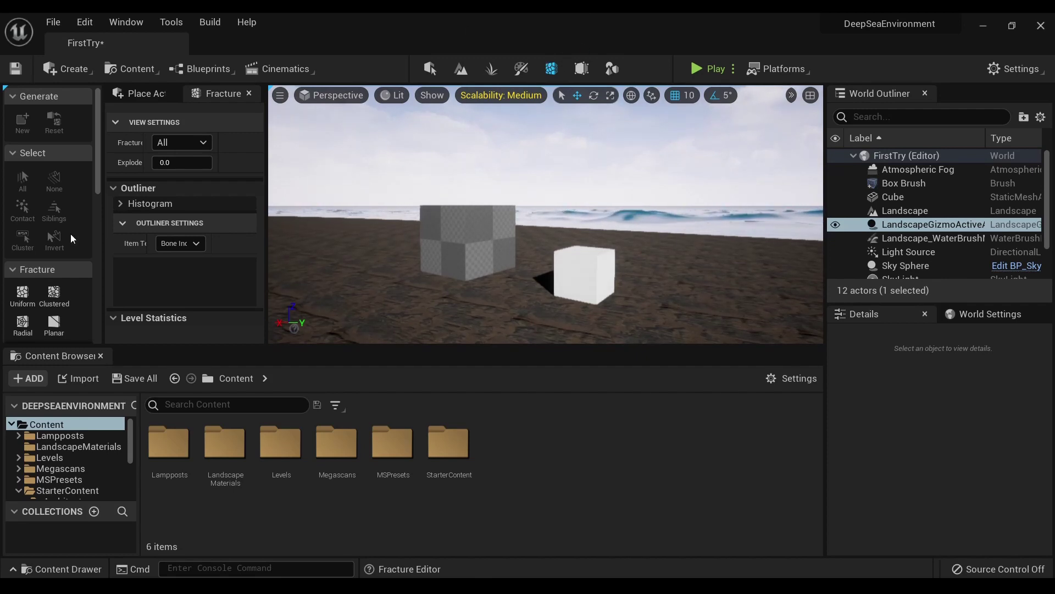
{"action": "scroll", "coordinate": [71, 238], "scroll_direction": "down", "scroll_amount": 2}
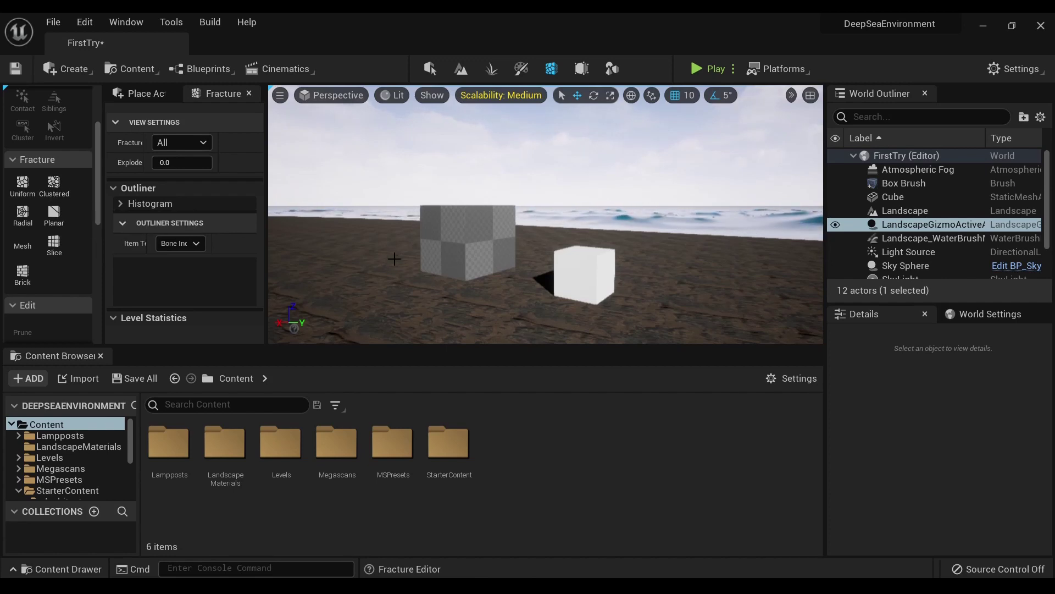
Select the white cube and set up a Uniform Voronoi fracture at level All
{"action": "left_click", "coordinate": [563, 282]}
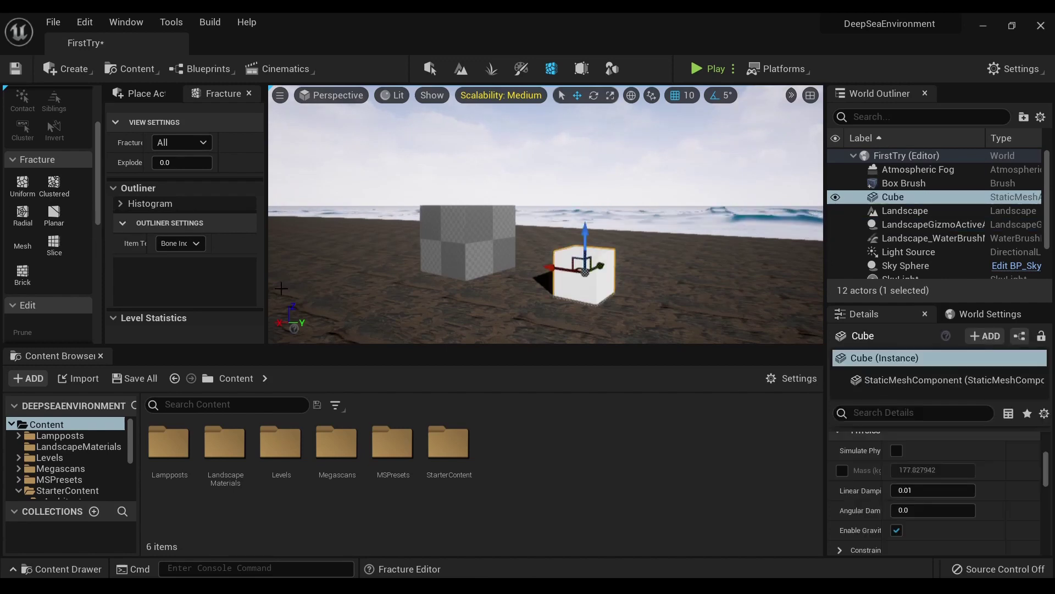
{"action": "left_click", "coordinate": [21, 183]}
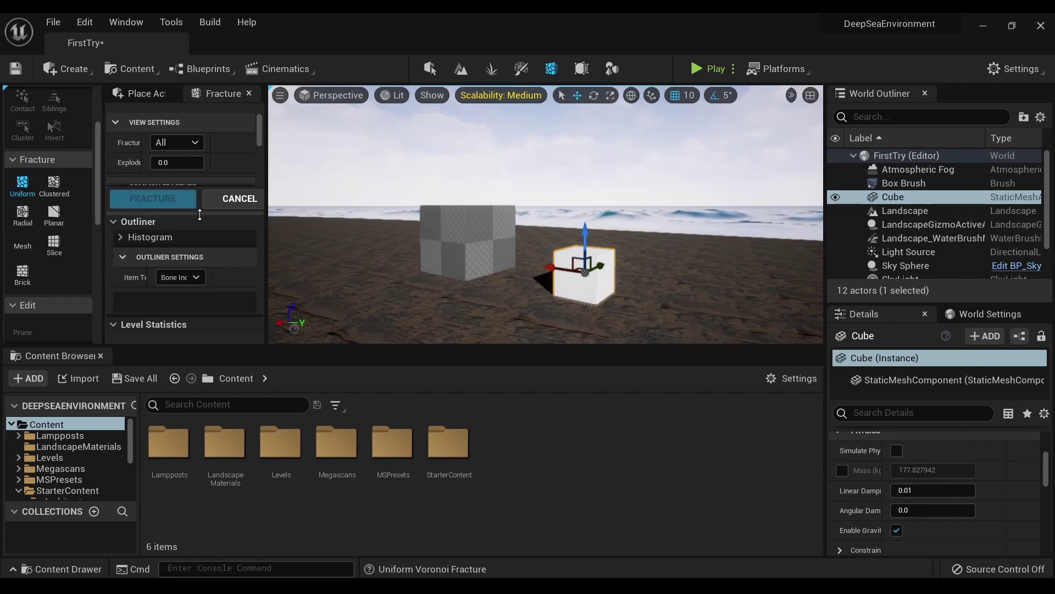
{"action": "scroll", "coordinate": [175, 154], "scroll_direction": "down", "scroll_amount": 2}
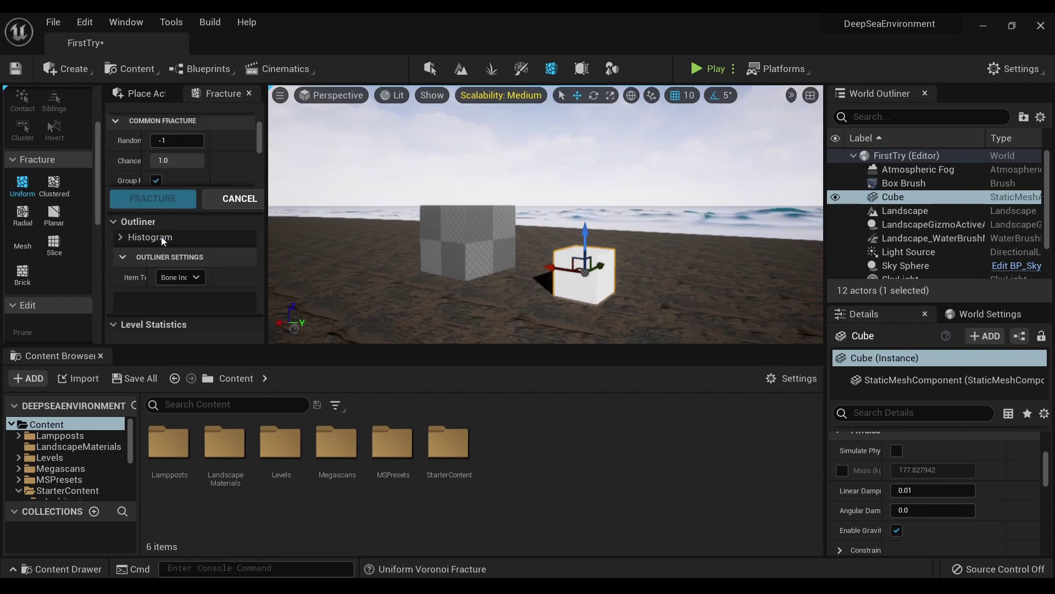
{"action": "scroll", "coordinate": [231, 175], "scroll_direction": "up", "scroll_amount": 2}
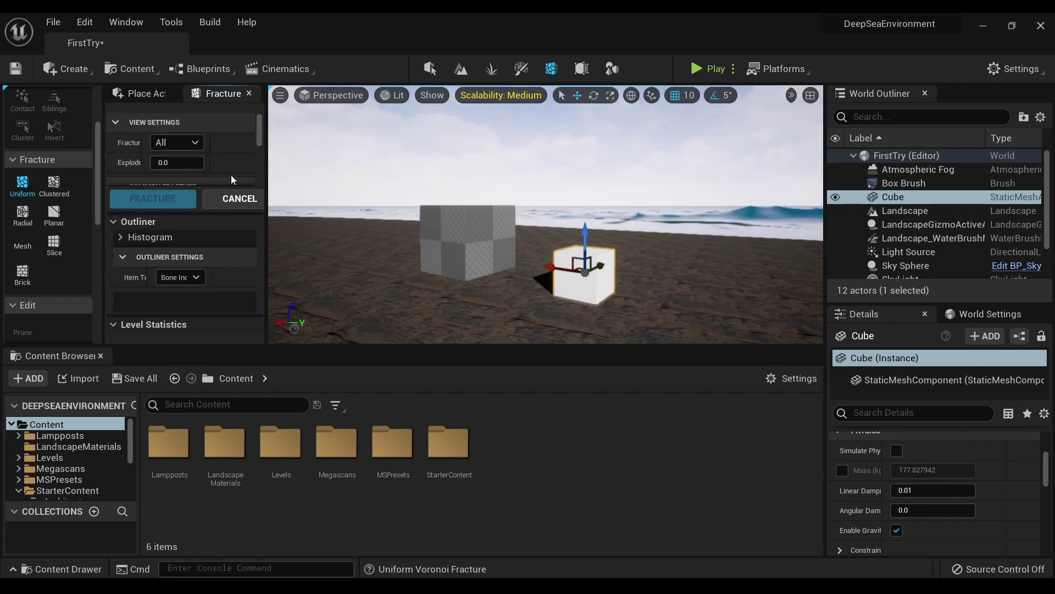
{"action": "left_click", "coordinate": [196, 142]}
{"action": "left_click", "coordinate": [198, 144]}
{"action": "scroll", "coordinate": [174, 175], "scroll_direction": "down", "scroll_amount": 2}
{"action": "scroll", "coordinate": [174, 172], "scroll_direction": "down", "scroll_amount": 4}
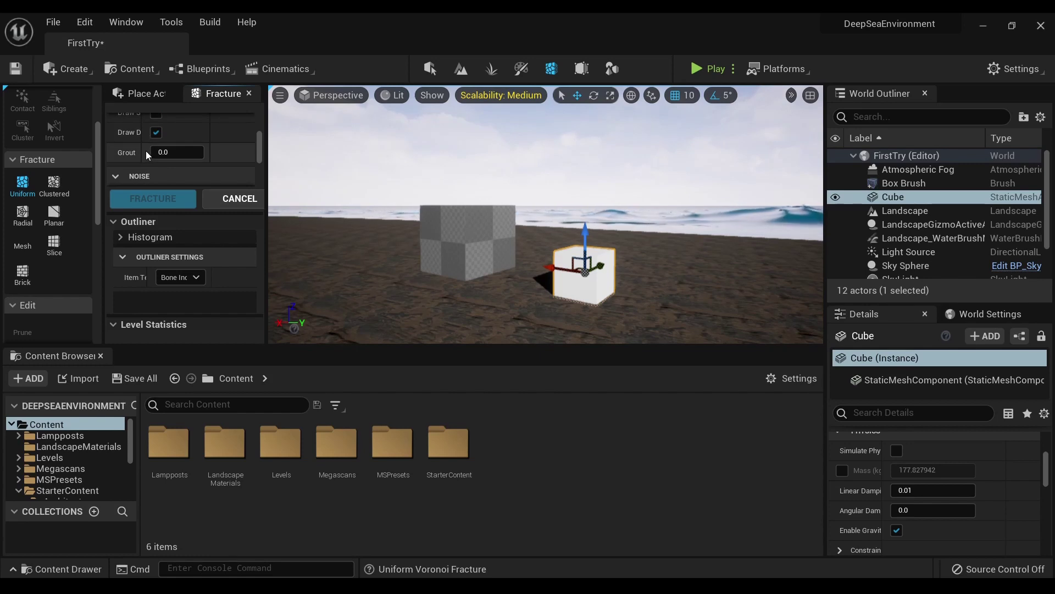
{"action": "scroll", "coordinate": [163, 159], "scroll_direction": "down", "scroll_amount": 1}
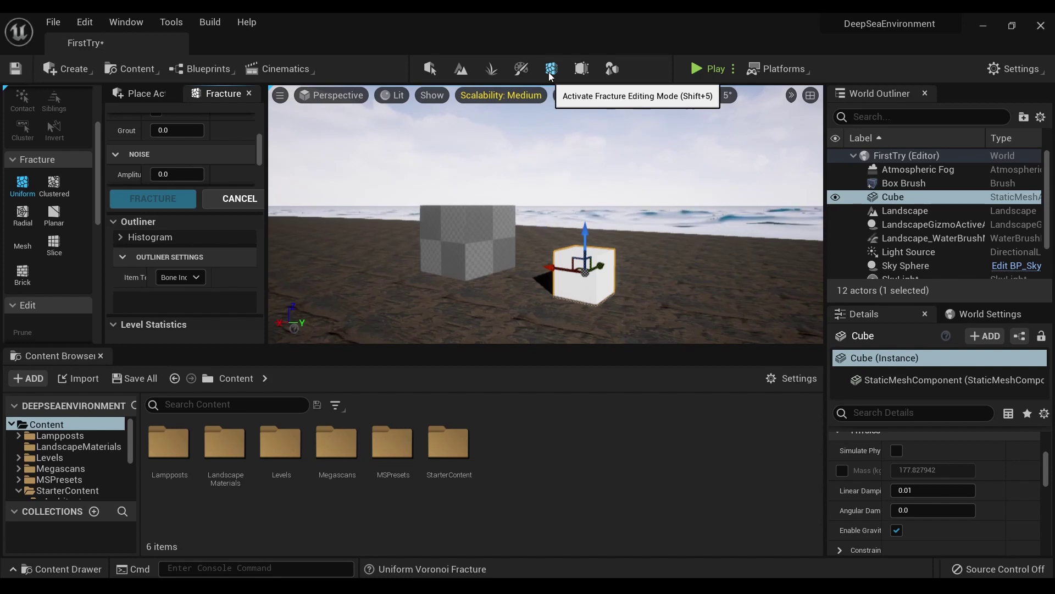
Enter Brush Editing mode and stretch the box brush's left face out and back
{"action": "left_click", "coordinate": [581, 68]}
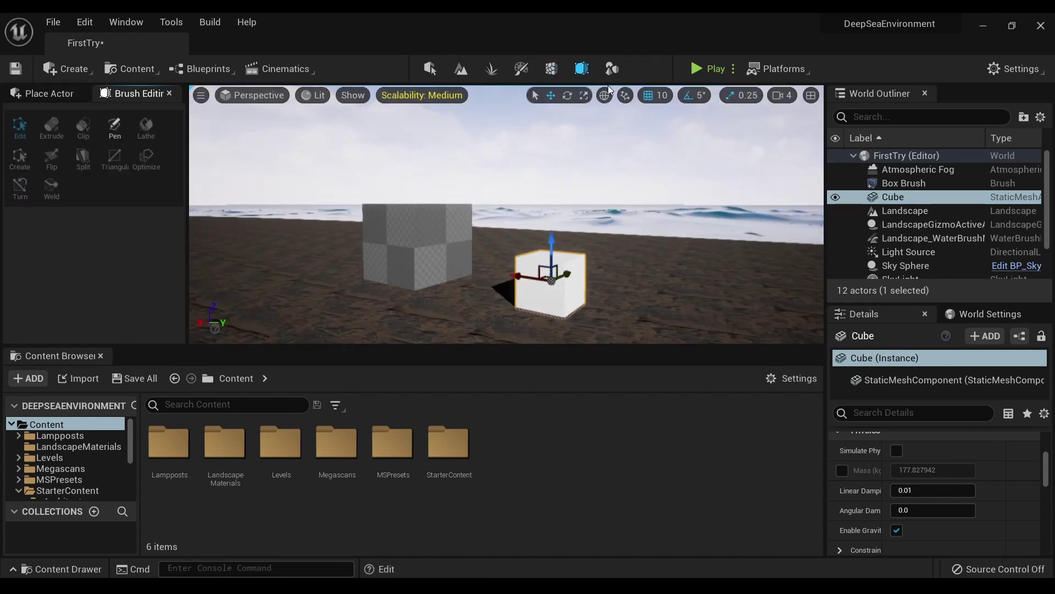
{"action": "left_click", "coordinate": [438, 243]}
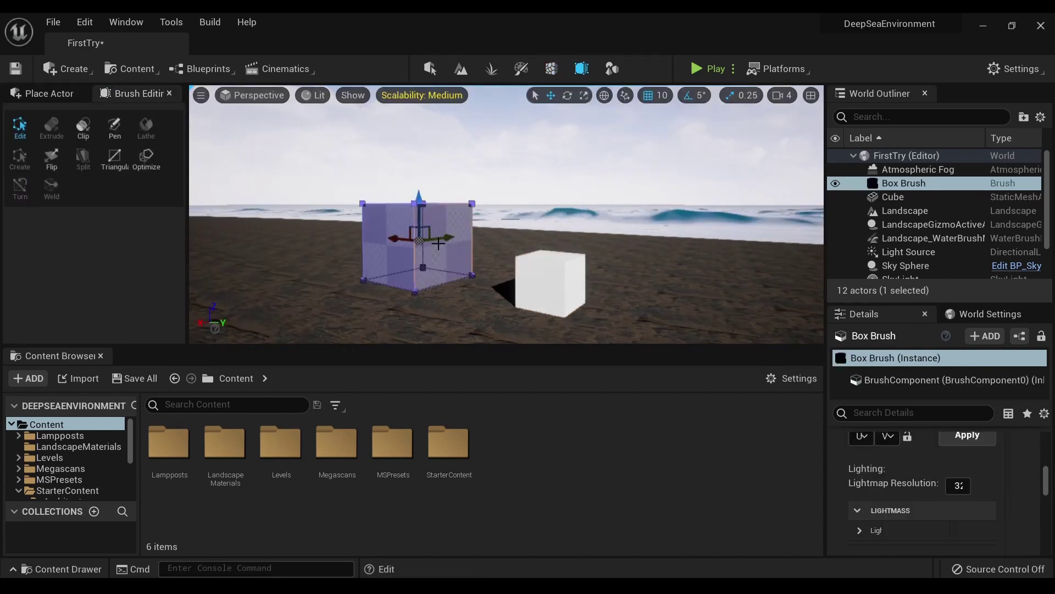
{"action": "left_click", "coordinate": [369, 245]}
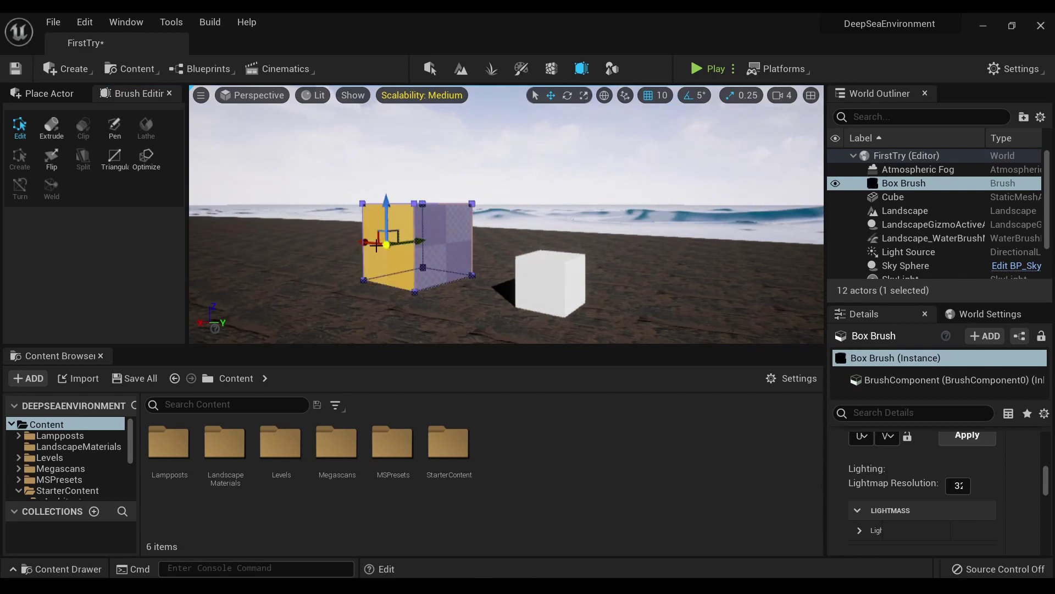
{"action": "left_click_drag", "start_coordinate": [369, 246], "coordinate": [321, 237]}
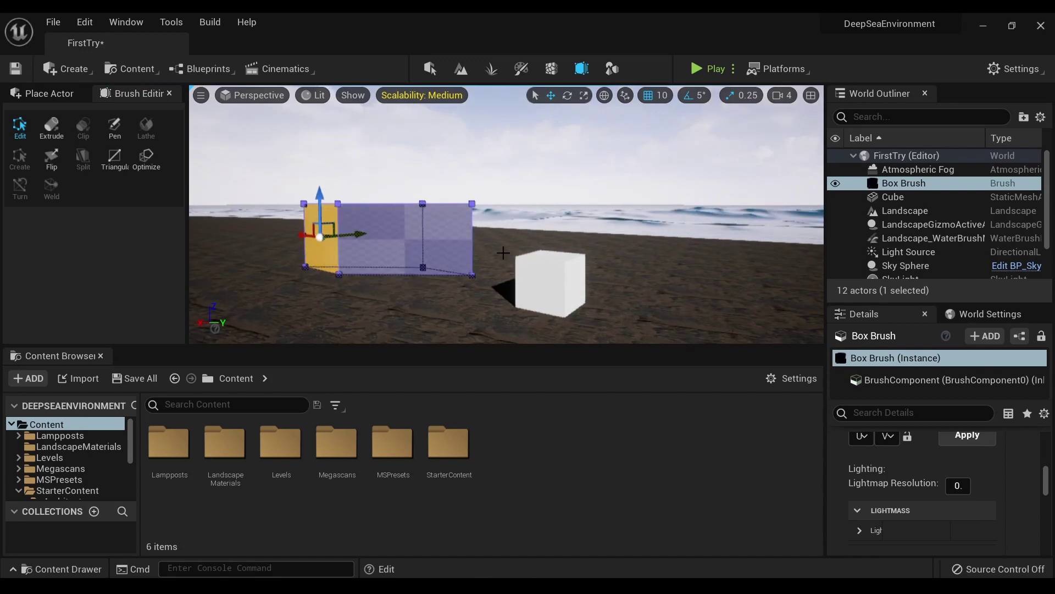
{"action": "right_click_drag", "start_coordinate": [507, 254], "coordinate": [558, 257]}
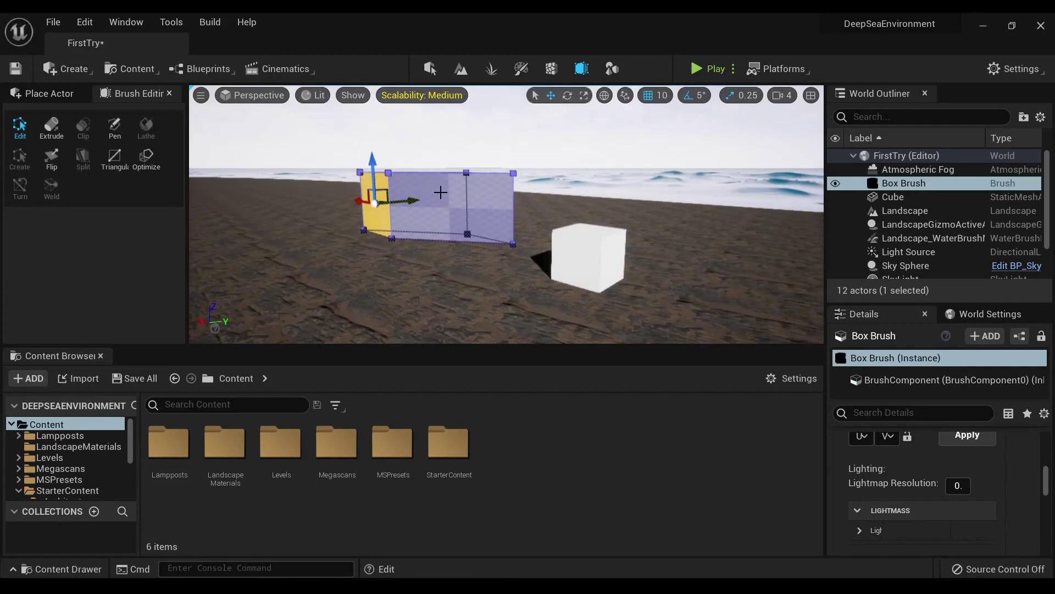
{"action": "left_click_drag", "start_coordinate": [356, 201], "coordinate": [386, 234]}
Extrude the brush's left face twice into two new wall segments
{"action": "left_click", "coordinate": [65, 131]}
{"action": "left_click", "coordinate": [616, 337]}
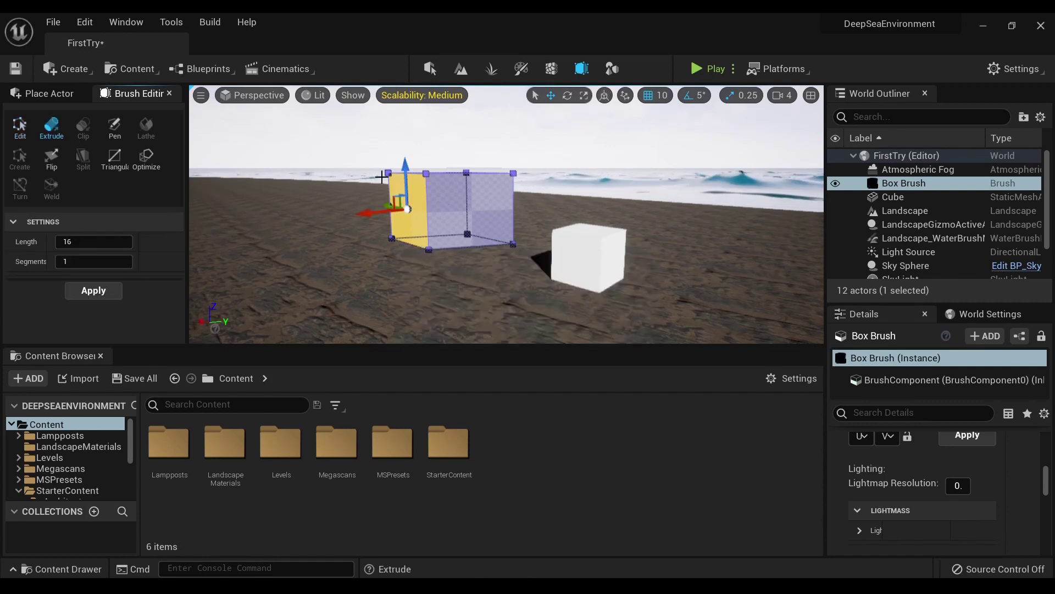
{"action": "left_click_drag", "start_coordinate": [365, 213], "coordinate": [321, 218]}
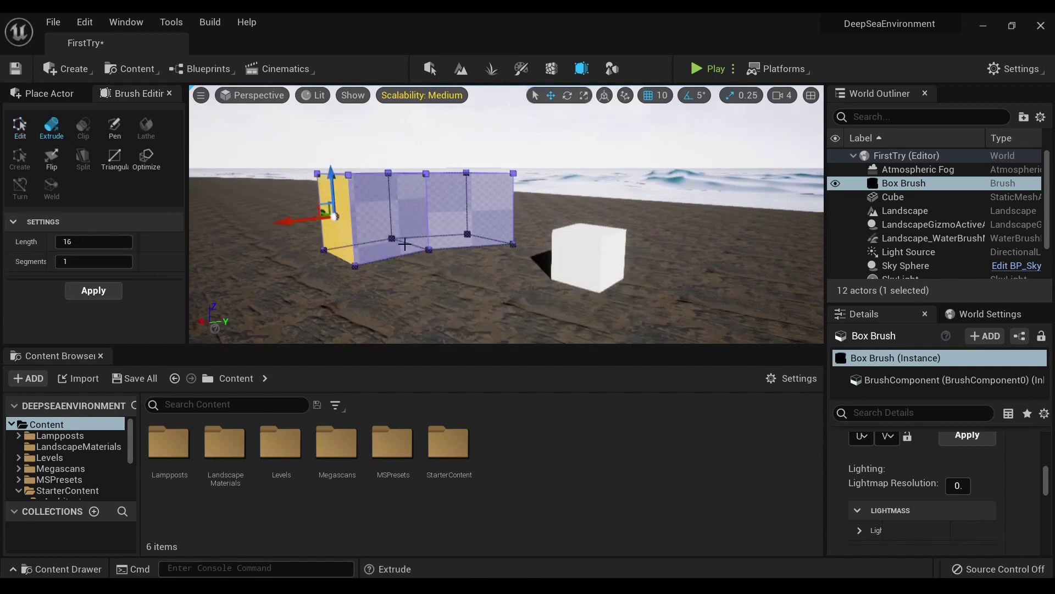
{"action": "left_click", "coordinate": [467, 198]}
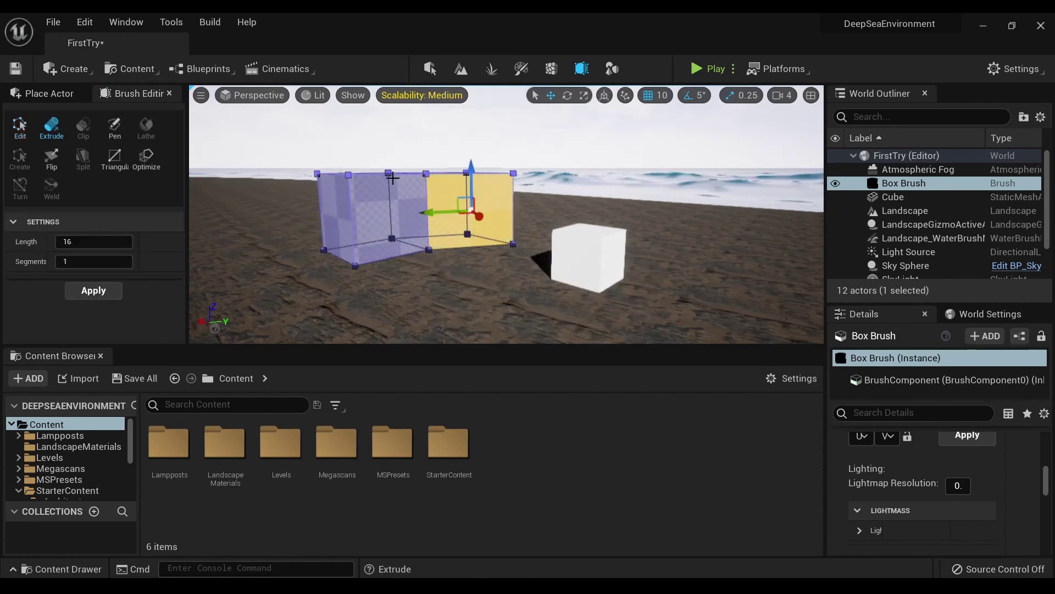
{"action": "left_click", "coordinate": [334, 226]}
{"action": "left_click_drag", "start_coordinate": [304, 222], "coordinate": [246, 224]}
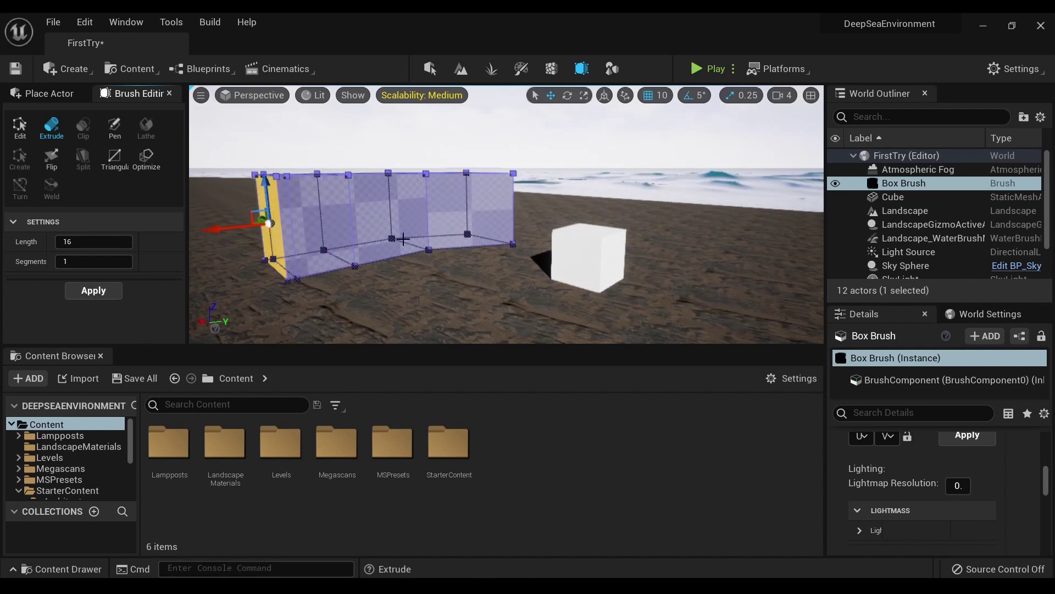
{"action": "scroll", "coordinate": [938, 490], "scroll_direction": "down", "scroll_amount": 1}
{"action": "scroll", "coordinate": [876, 487], "scroll_direction": "up", "scroll_amount": 3}
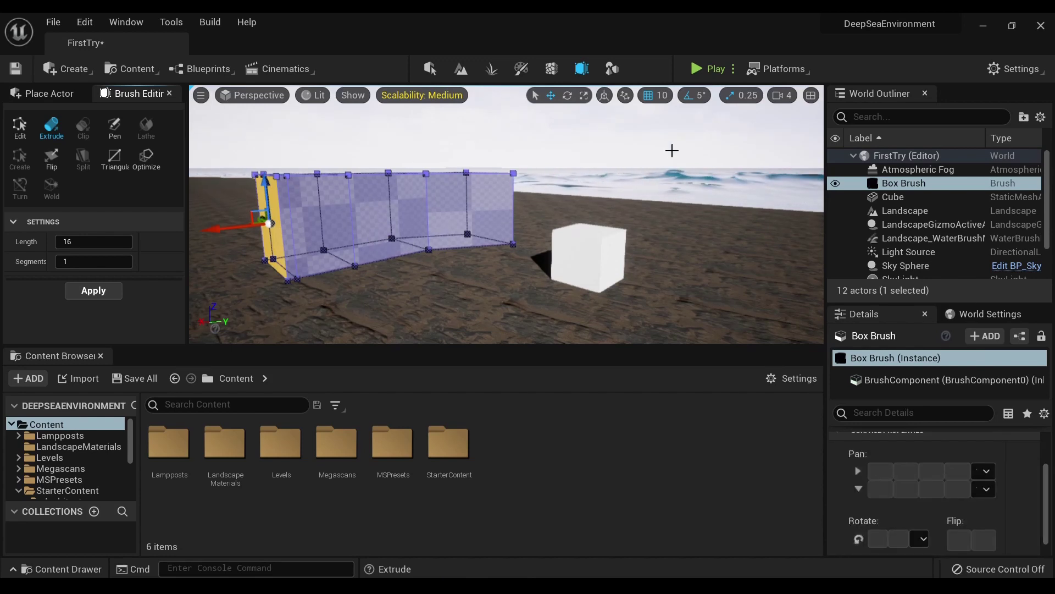
Return to the Edit tool and select the brush's right end face
{"action": "left_click", "coordinate": [21, 127]}
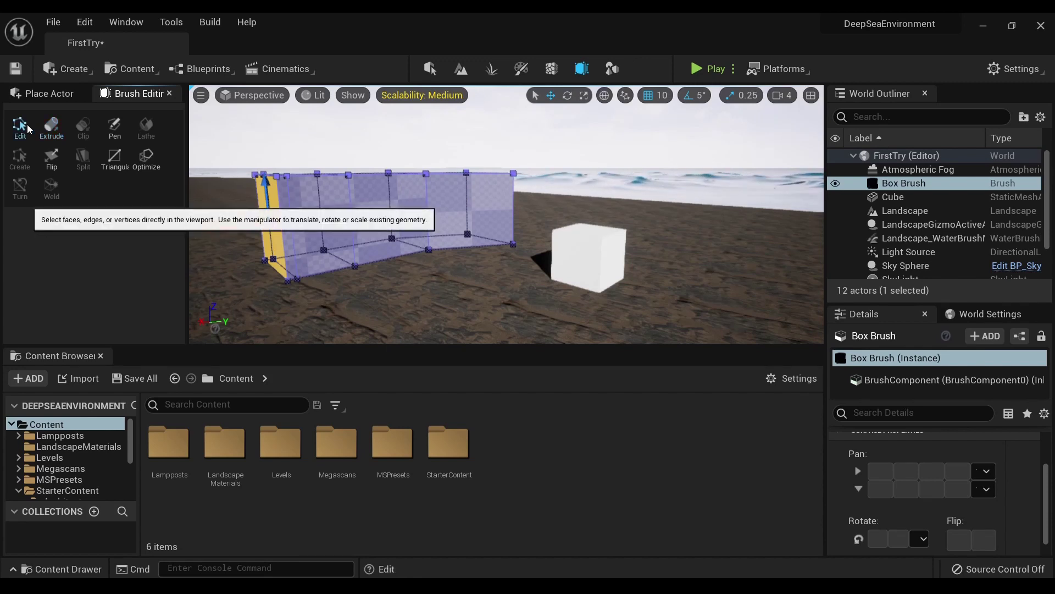
{"action": "left_click", "coordinate": [474, 219]}
{"action": "scroll", "coordinate": [848, 526], "scroll_direction": "down", "scroll_amount": 4}
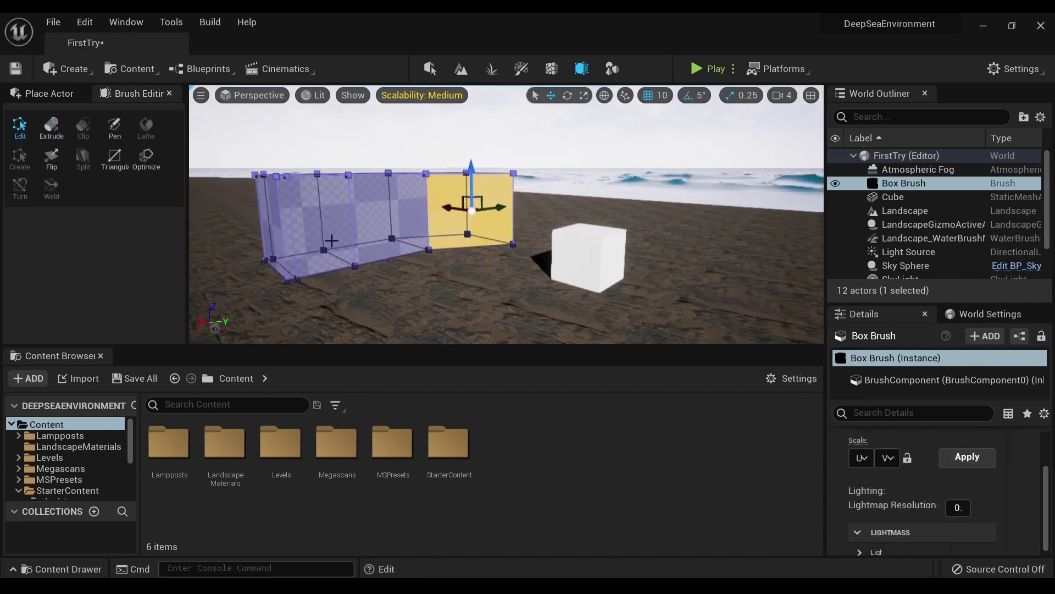
Open Megascans > Surfaces > Beach_Sand_2x2_M_udrkajbn, drag its material toward the scene, then enter Modeling mode
{"action": "double_click", "coordinate": [355, 470]}
{"action": "double_click", "coordinate": [185, 472]}
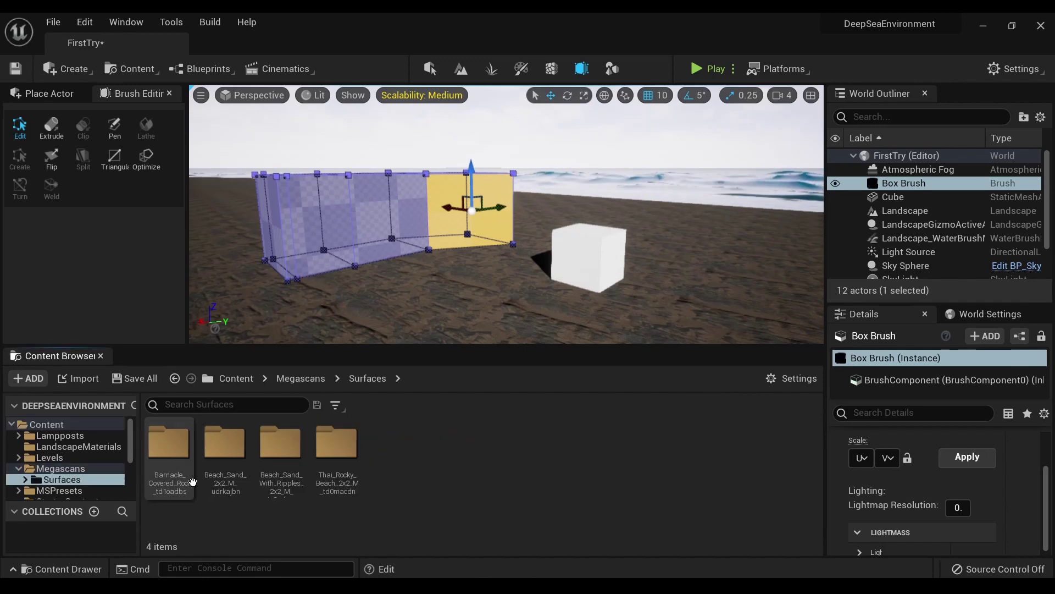
{"action": "double_click", "coordinate": [222, 470]}
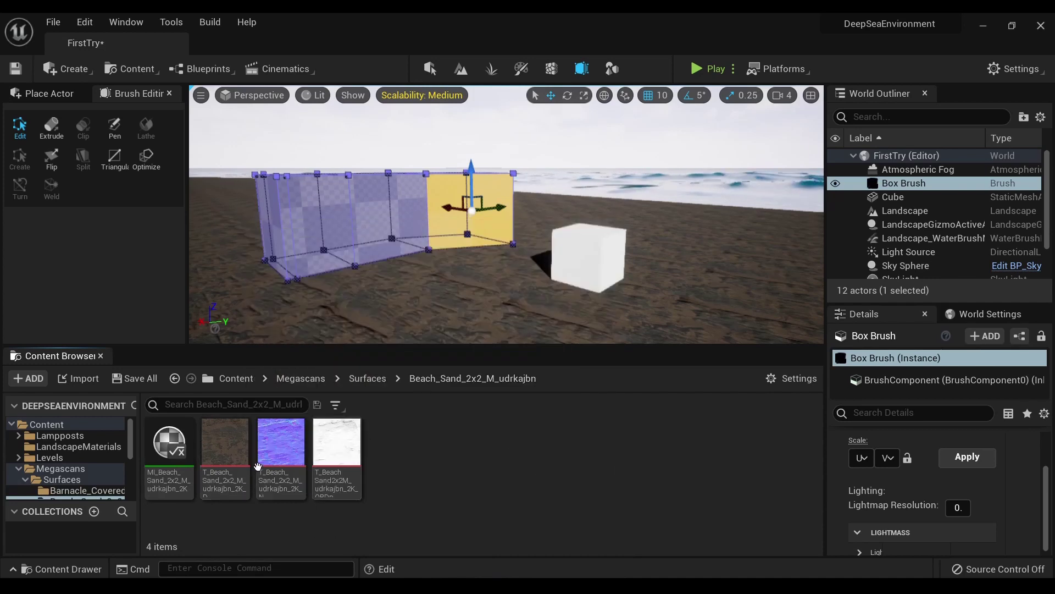
{"action": "left_click_drag", "start_coordinate": [169, 444], "coordinate": [196, 498]}
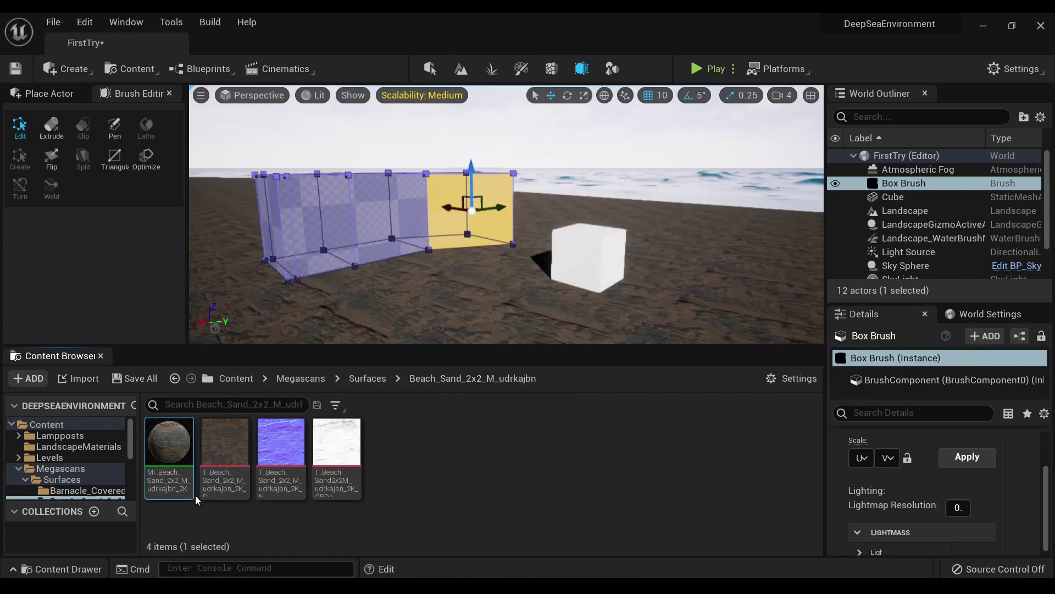
{"action": "left_click", "coordinate": [615, 67]}
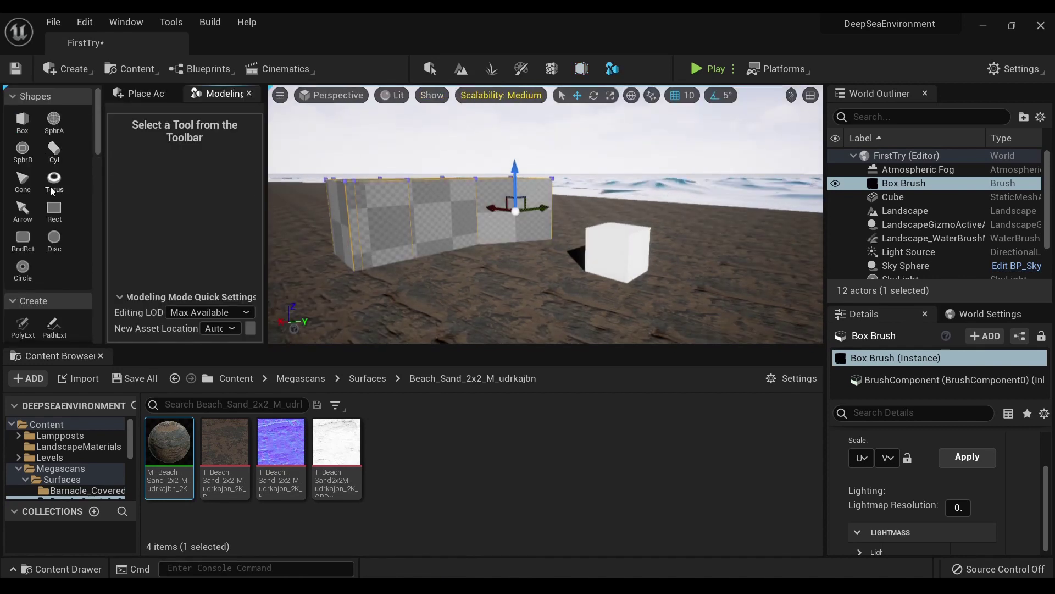
Place two tori on the sand beside the cube and lift one slightly along Z
{"action": "right_click_drag", "start_coordinate": [436, 260], "coordinate": [437, 260]}
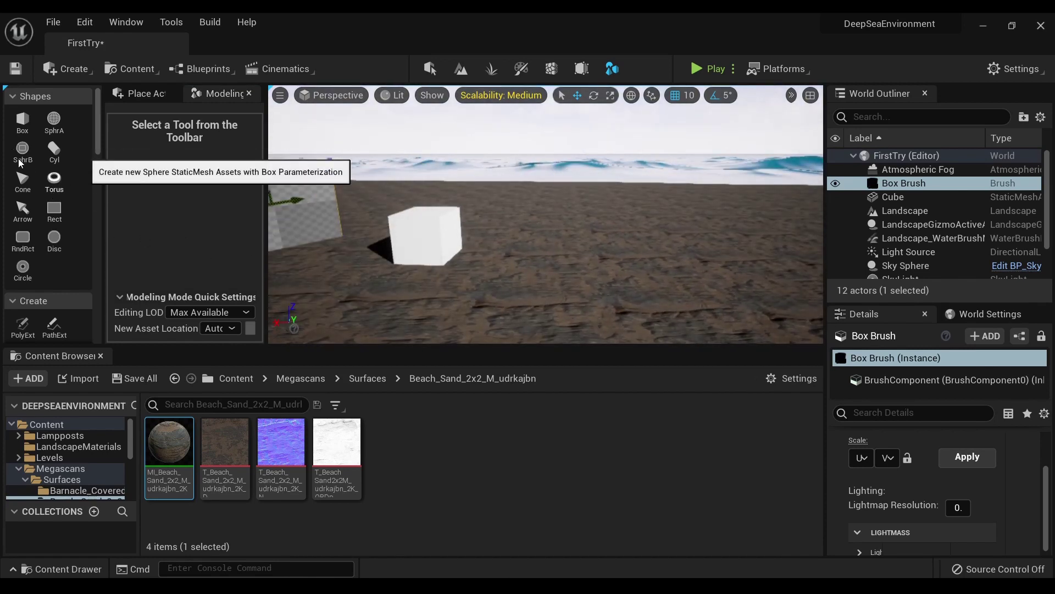
{"action": "left_click", "coordinate": [54, 178]}
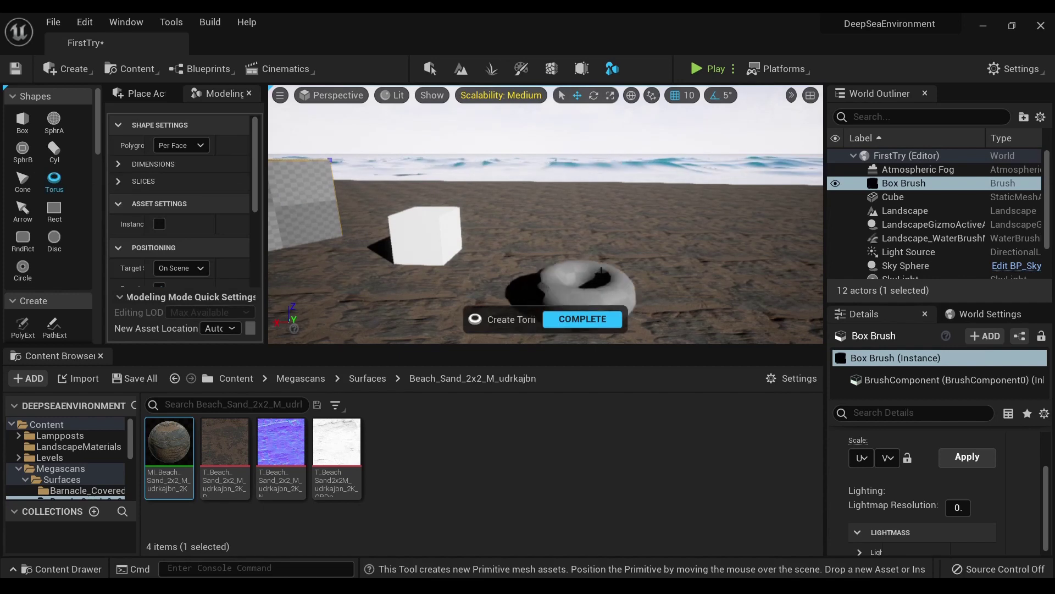
{"action": "left_click", "coordinate": [611, 240]}
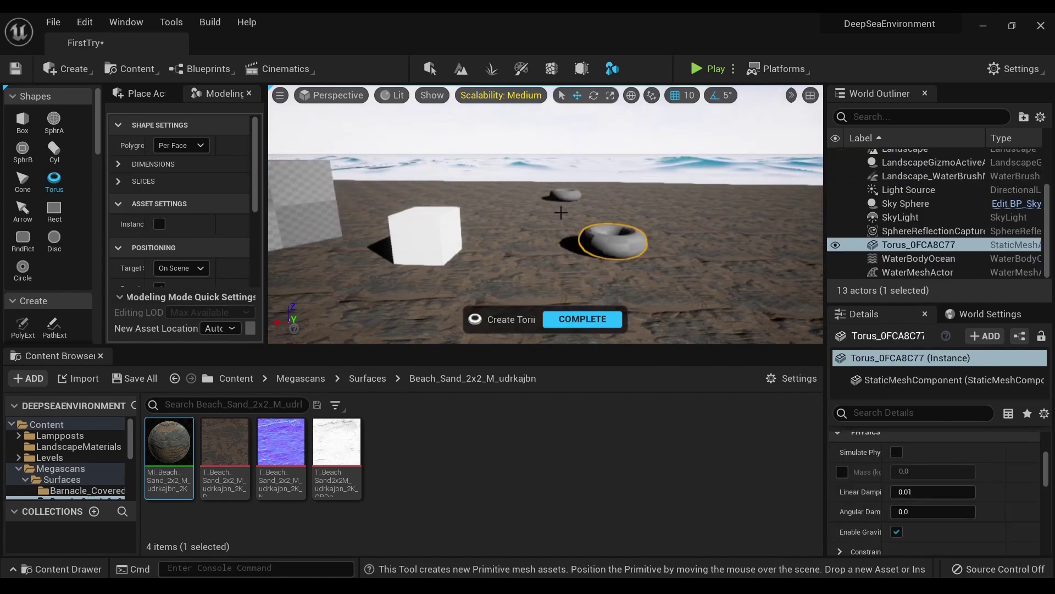
{"action": "left_click", "coordinate": [566, 242]}
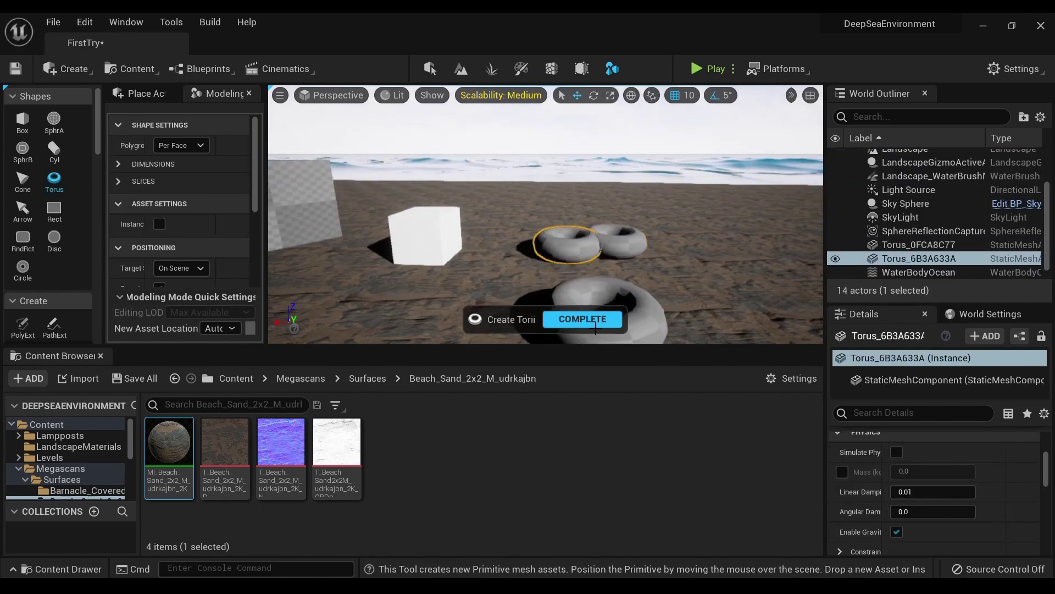
{"action": "left_click", "coordinate": [580, 319]}
{"action": "right_click_drag", "start_coordinate": [572, 227], "coordinate": [556, 257]}
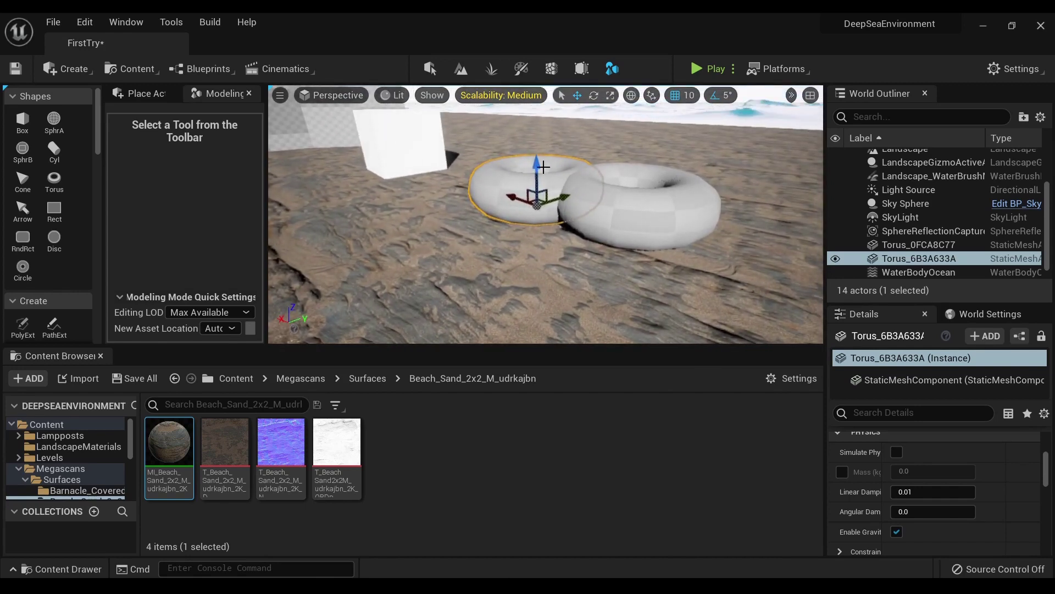
{"action": "left_click_drag", "start_coordinate": [539, 165], "coordinate": [539, 140]}
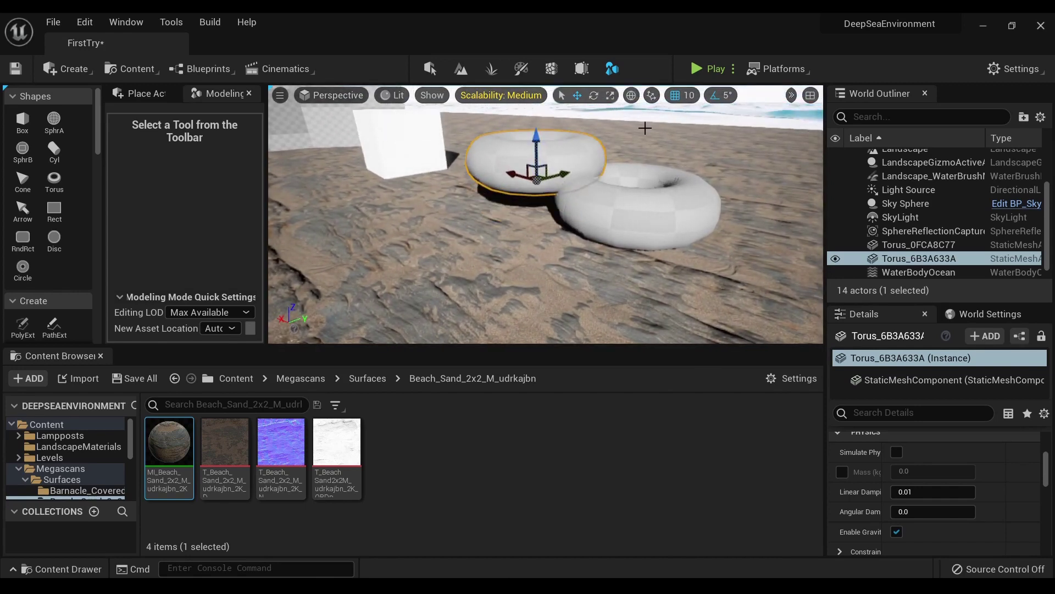
Return to Select mode and check the viewport's Scalability: Medium dropdown
{"action": "left_click", "coordinate": [430, 68]}
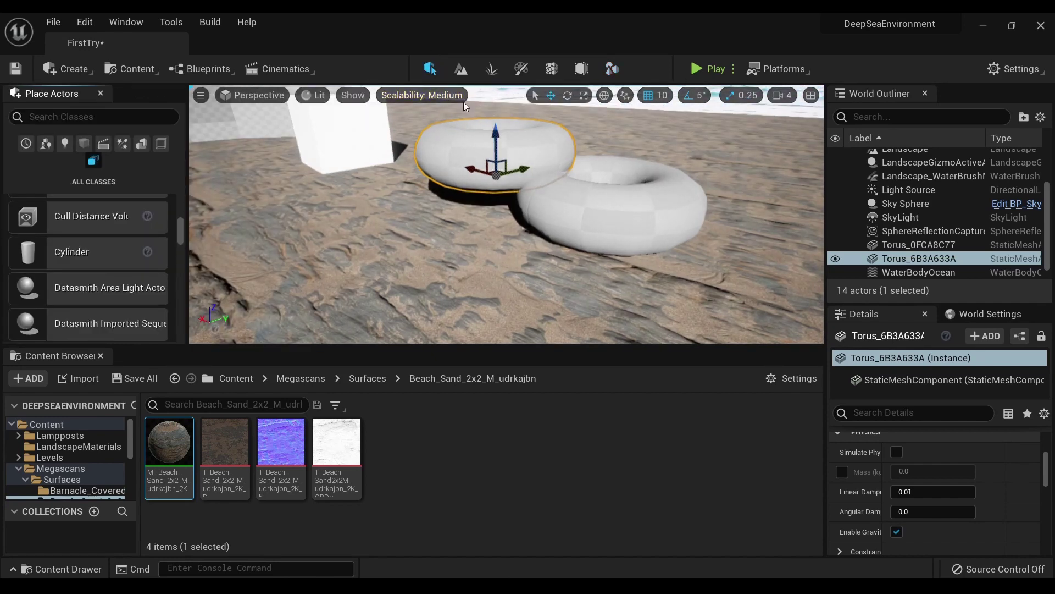
{"action": "left_click", "coordinate": [420, 97]}
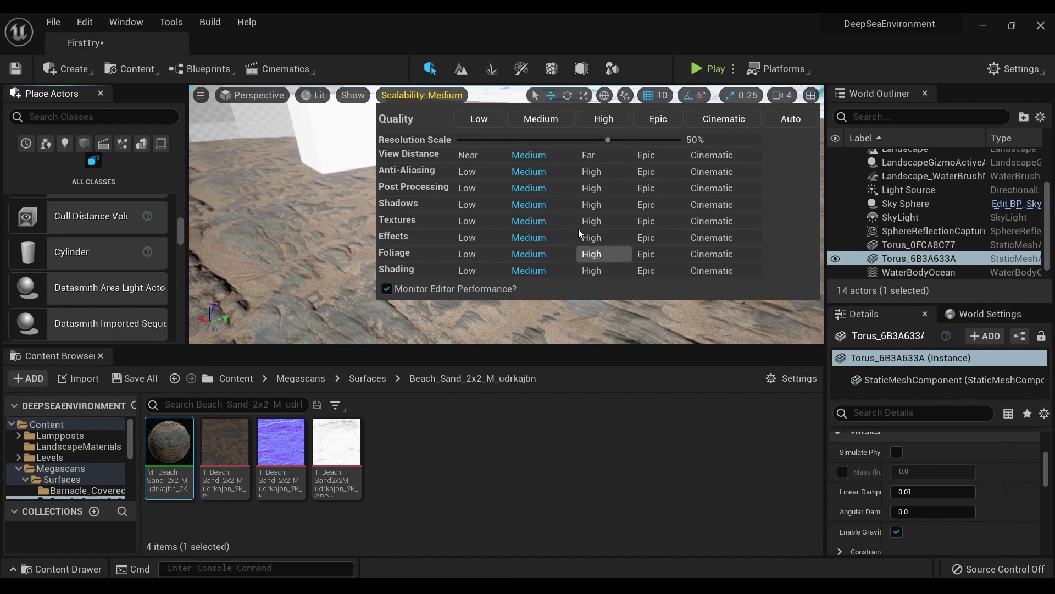
{"action": "left_click", "coordinate": [423, 95]}
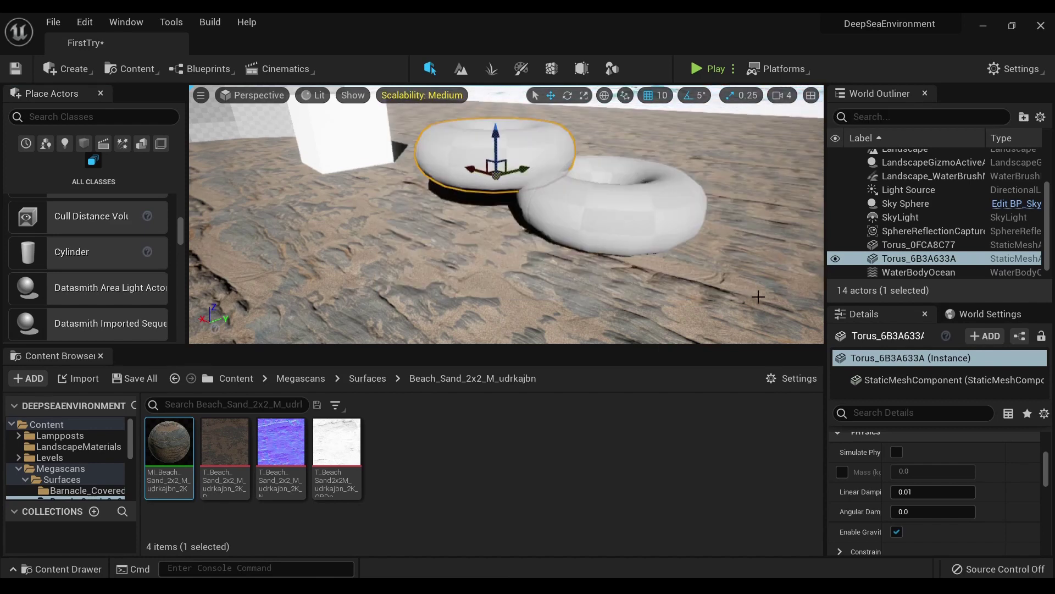
{"action": "left_click", "coordinate": [427, 97]}
{"action": "left_click", "coordinate": [409, 95]}
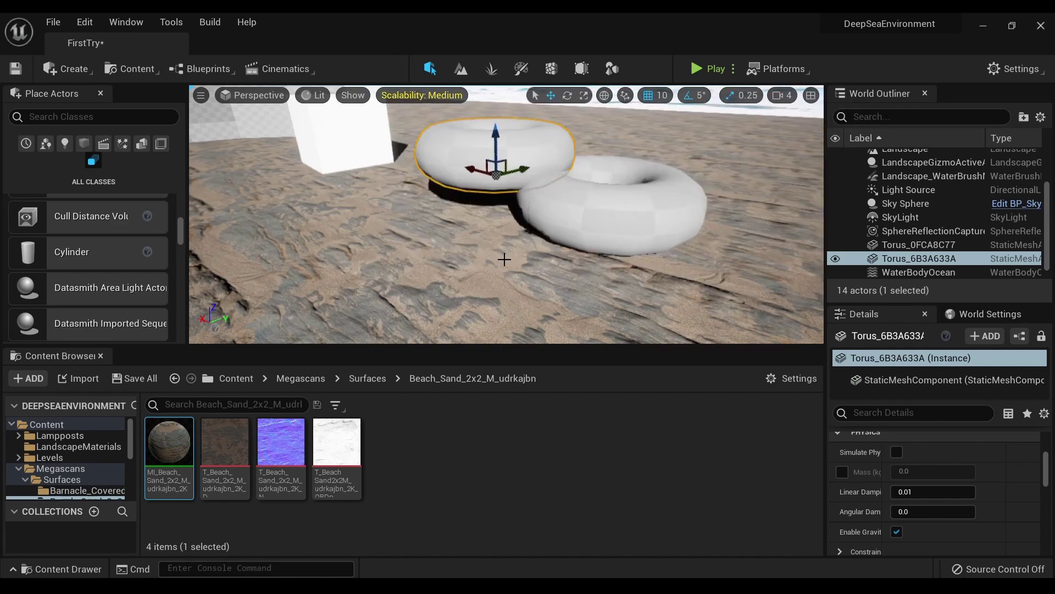
{"action": "right_click_drag", "start_coordinate": [567, 267], "coordinate": [593, 263]}
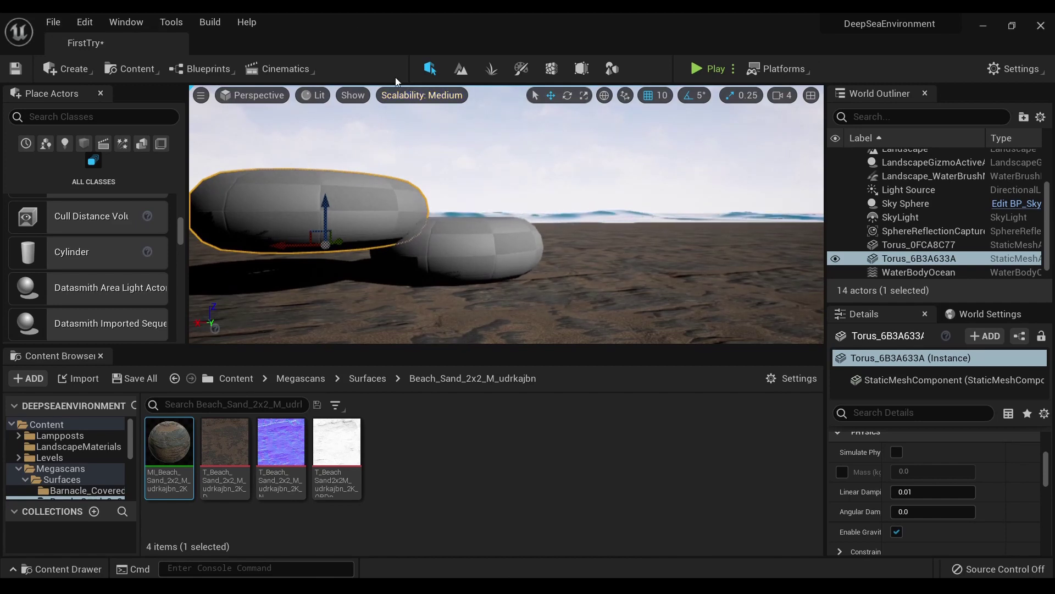
{"action": "left_click", "coordinate": [219, 21]}
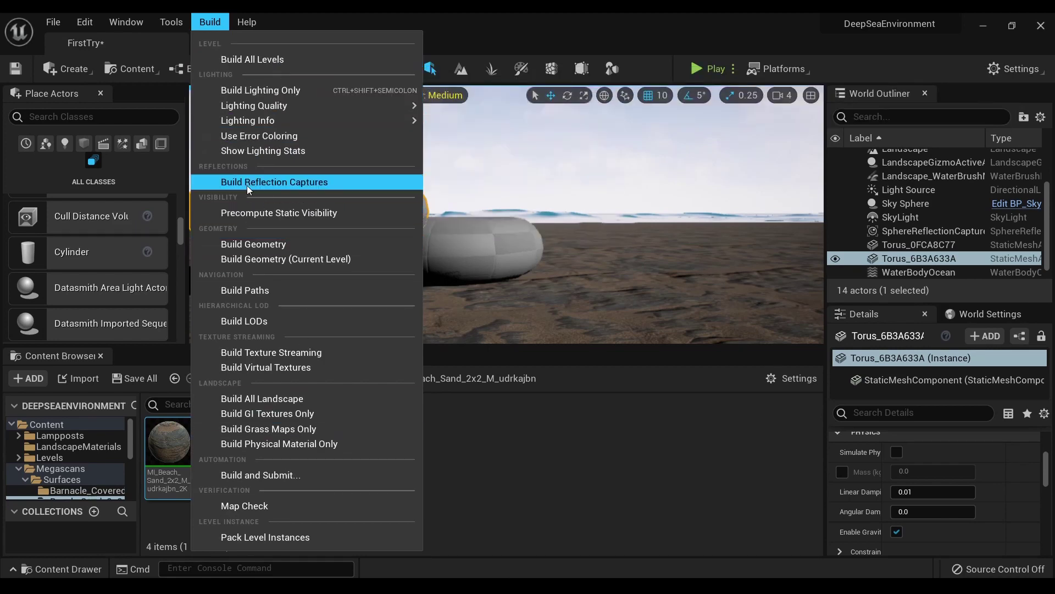
{"action": "left_click", "coordinate": [206, 21]}
{"action": "left_click_drag", "start_coordinate": [629, 252], "coordinate": [638, 220]}
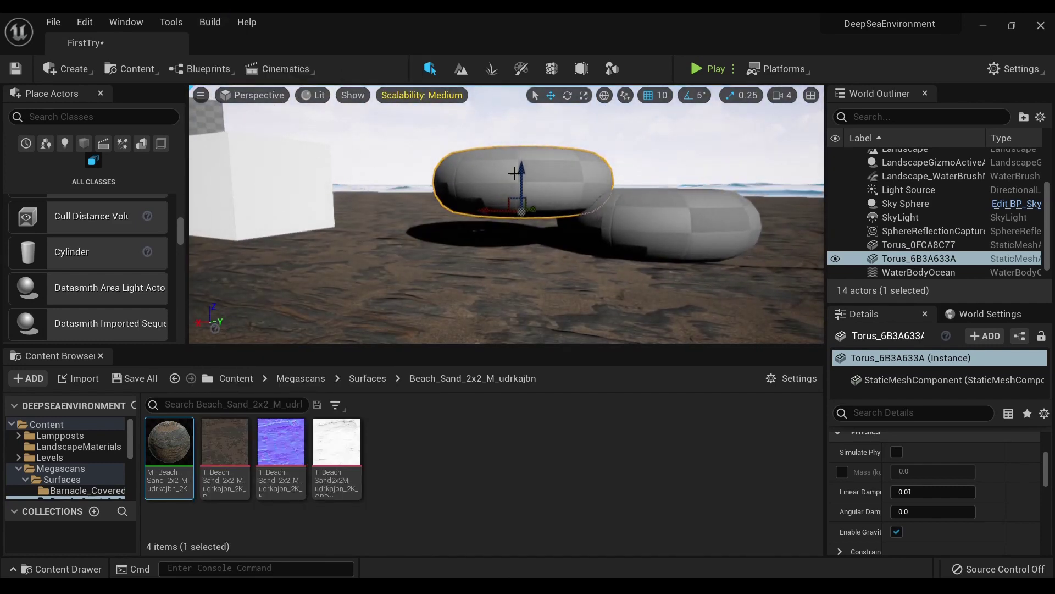
Drag one torus left to leave a gap, then select each torus in turn
{"action": "left_click_drag", "start_coordinate": [489, 207], "coordinate": [351, 220]}
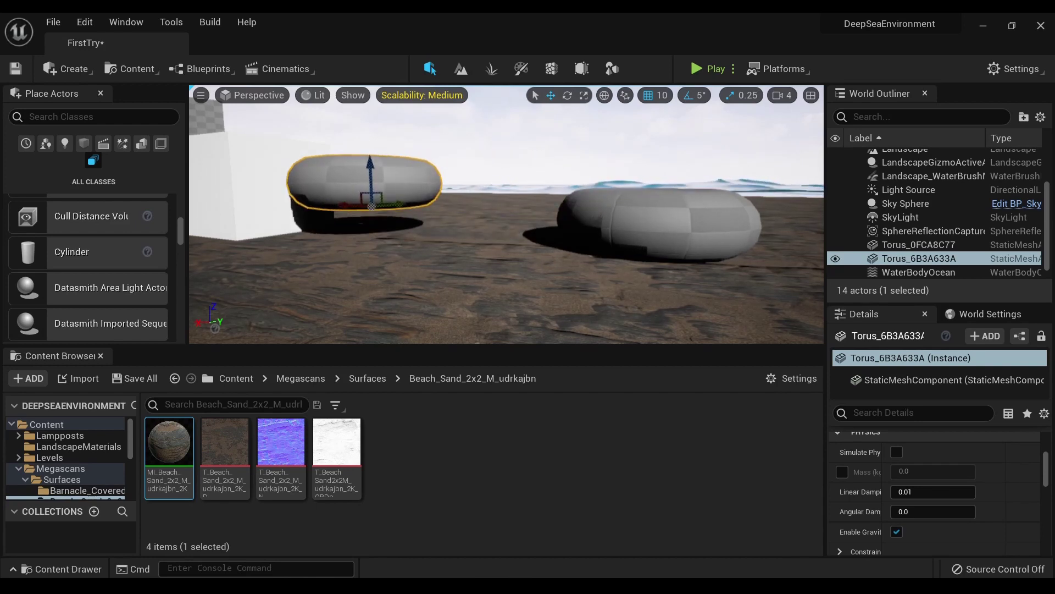
{"action": "left_click", "coordinate": [646, 225]}
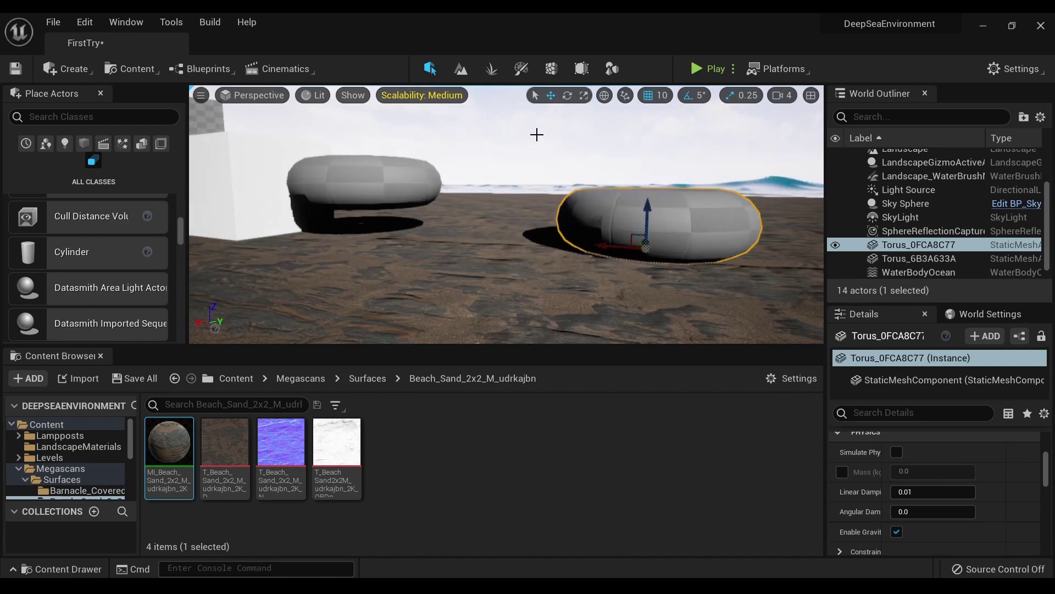
{"action": "right_click_drag", "start_coordinate": [537, 134], "coordinate": [569, 166]}
{"action": "left_click", "coordinate": [450, 215]}
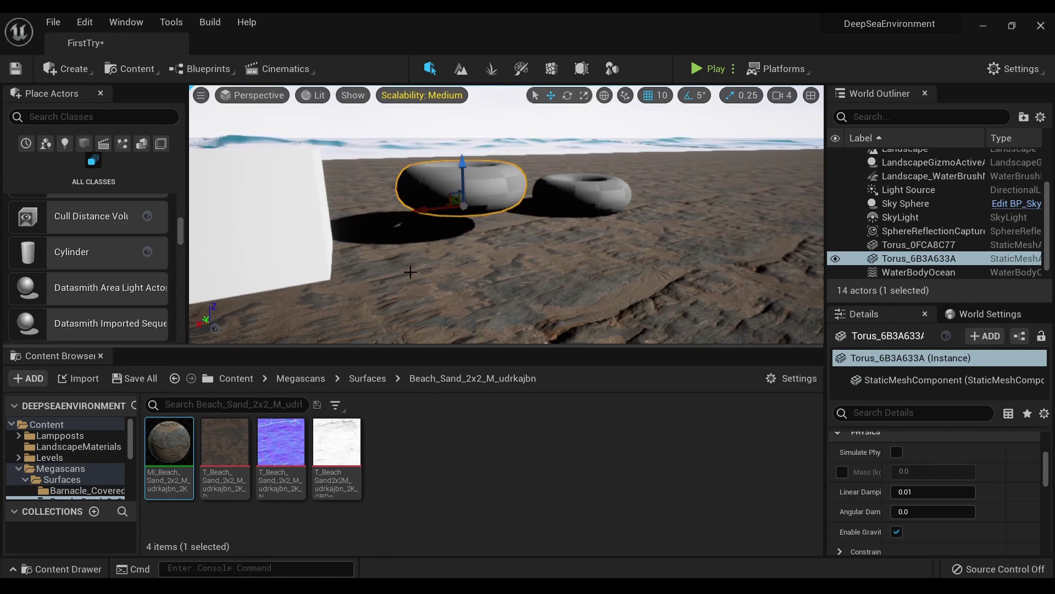
{"action": "mouse_move", "coordinate": [332, 275]}
{"action": "right_mouse_down"}
{"action": "mouse_move", "coordinate": [335, 308]}
{"action": "mouse_move", "coordinate": [331, 242]}
{"action": "mouse_move", "coordinate": [331, 258]}
{"action": "right_mouse_up"}
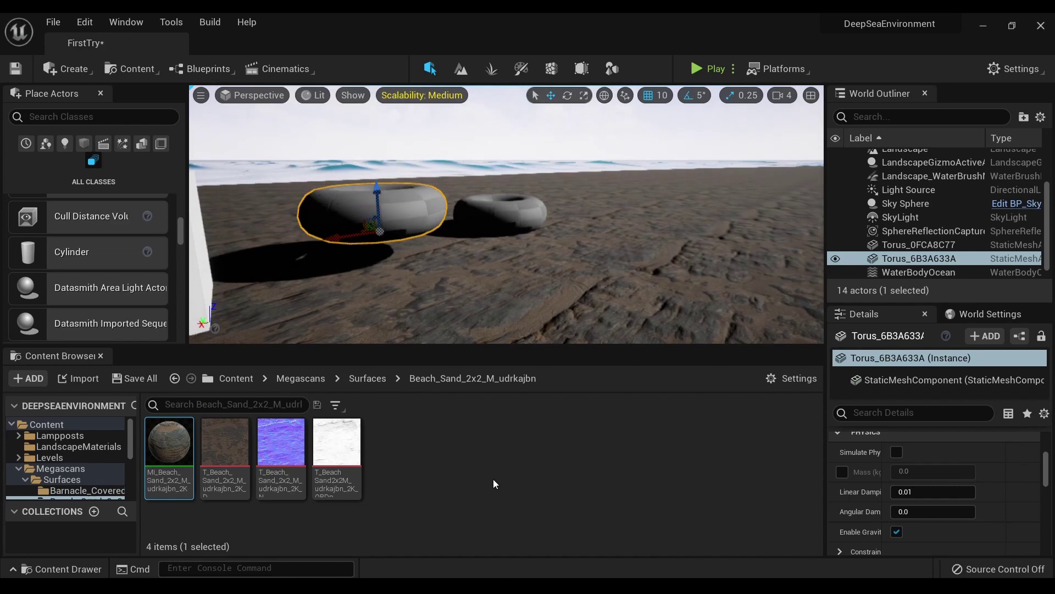
Return to the top Content folder and browse the new-asset categories such as FX and Sounds
{"action": "left_click", "coordinate": [236, 378]}
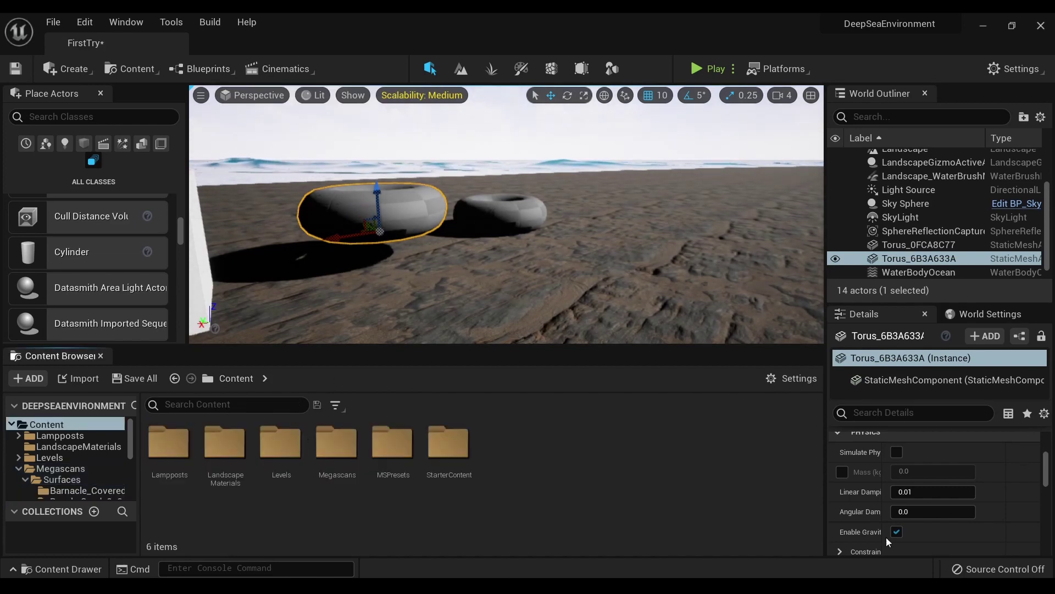
{"action": "right_click", "coordinate": [610, 455]}
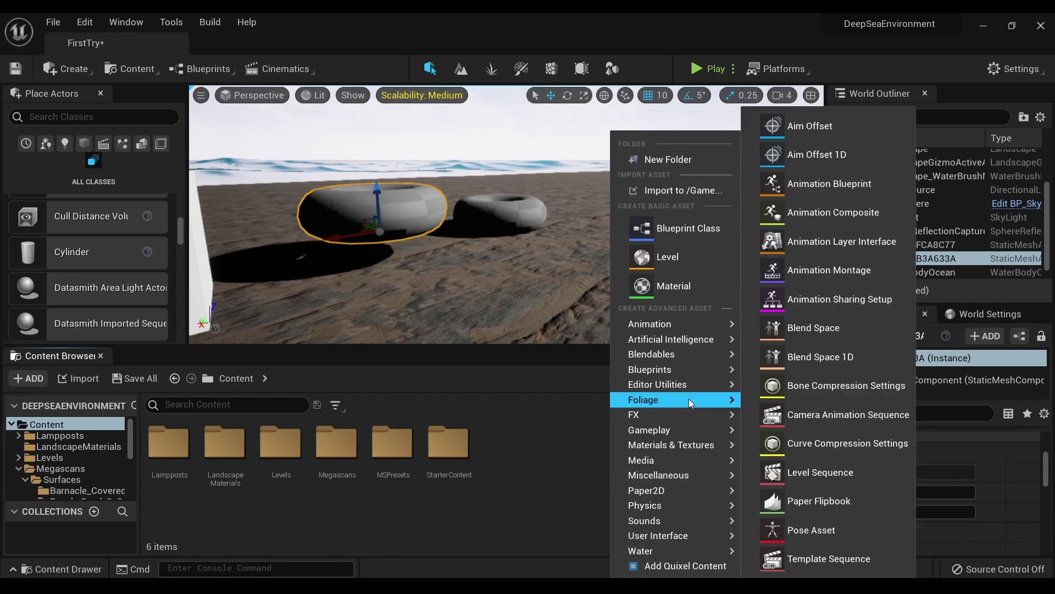
{"action": "mouse_move", "coordinate": [731, 406]}
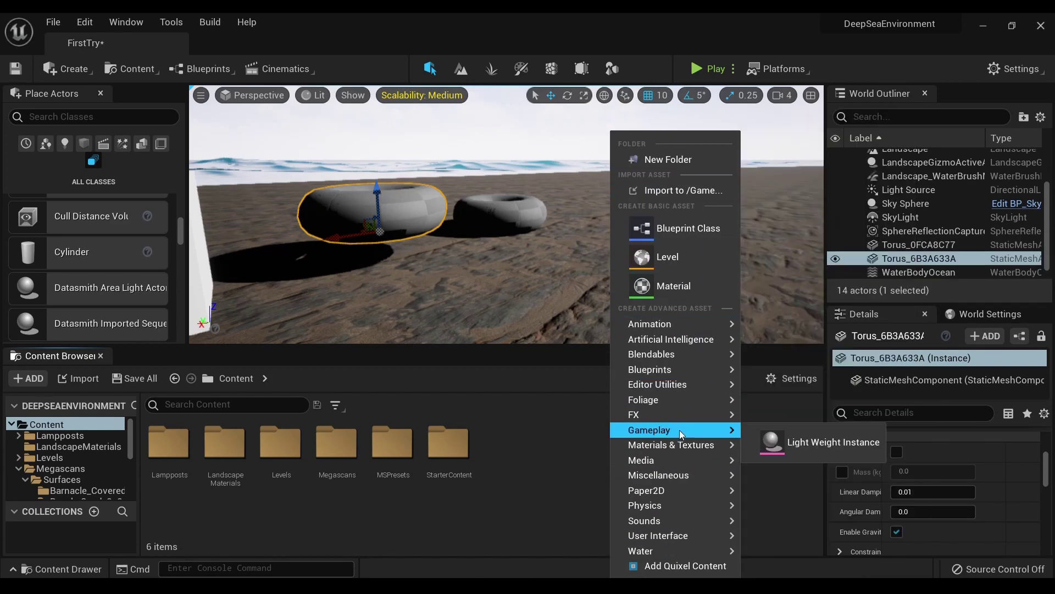
{"action": "mouse_move", "coordinate": [679, 415]}
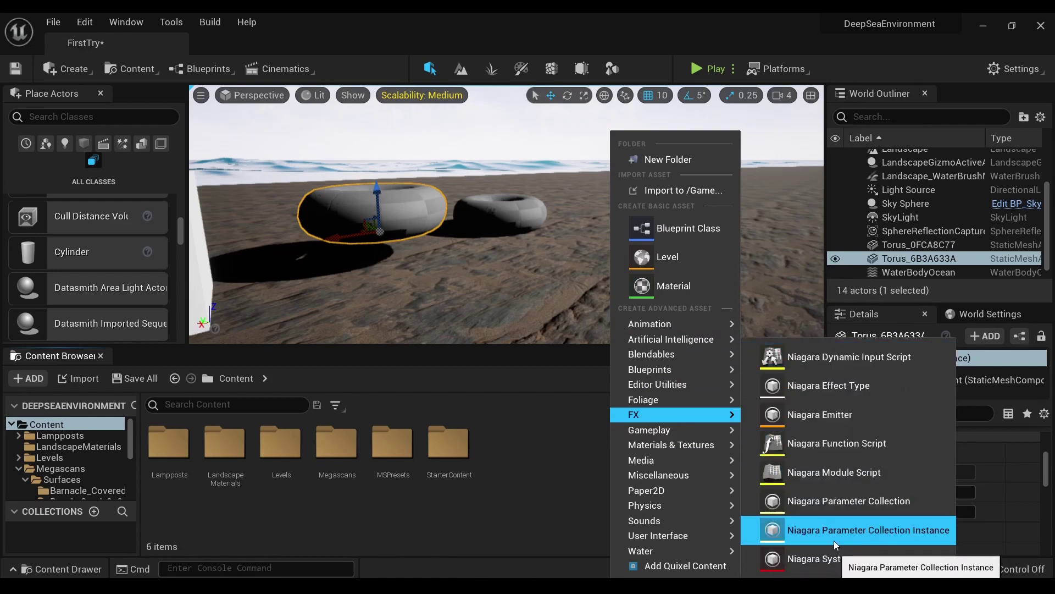
{"action": "mouse_move", "coordinate": [632, 552]}
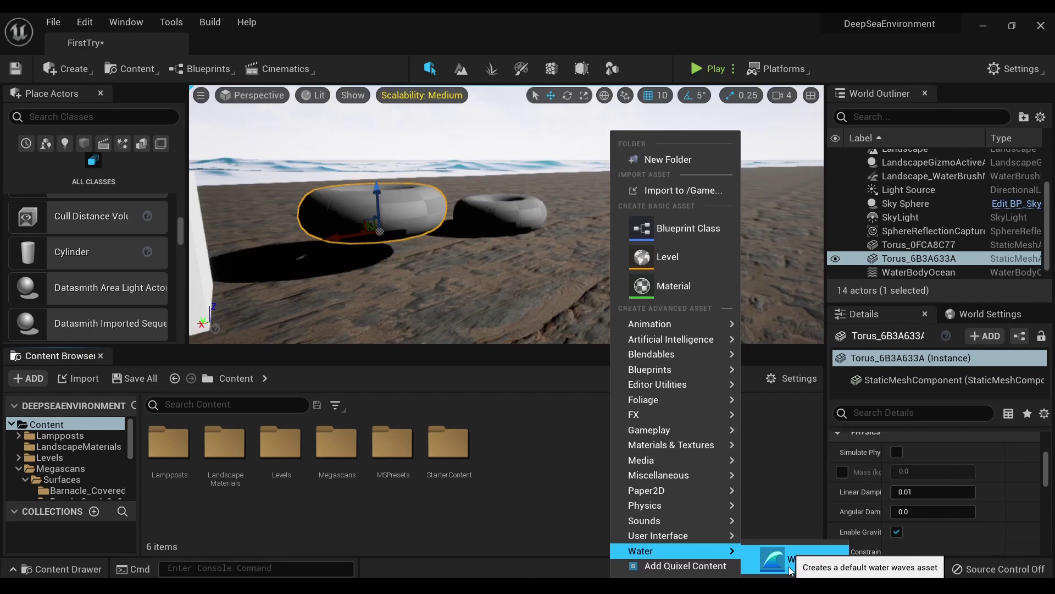
{"action": "mouse_move", "coordinate": [624, 474]}
{"action": "left_click", "coordinate": [542, 479]}
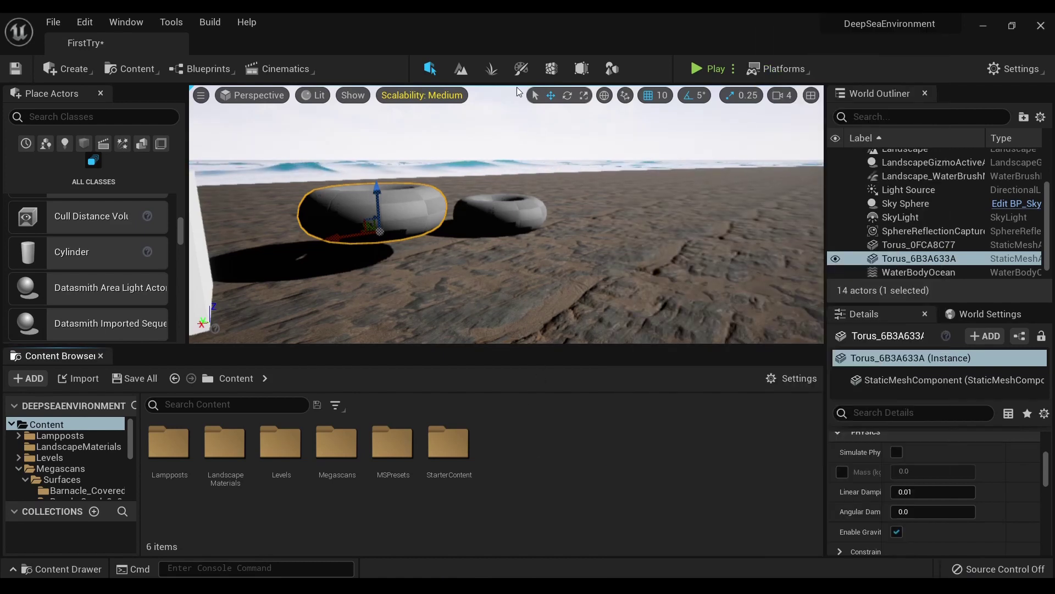
Reopen the new-asset menu and show the User Interface asset types
{"action": "right_click", "coordinate": [580, 470]}
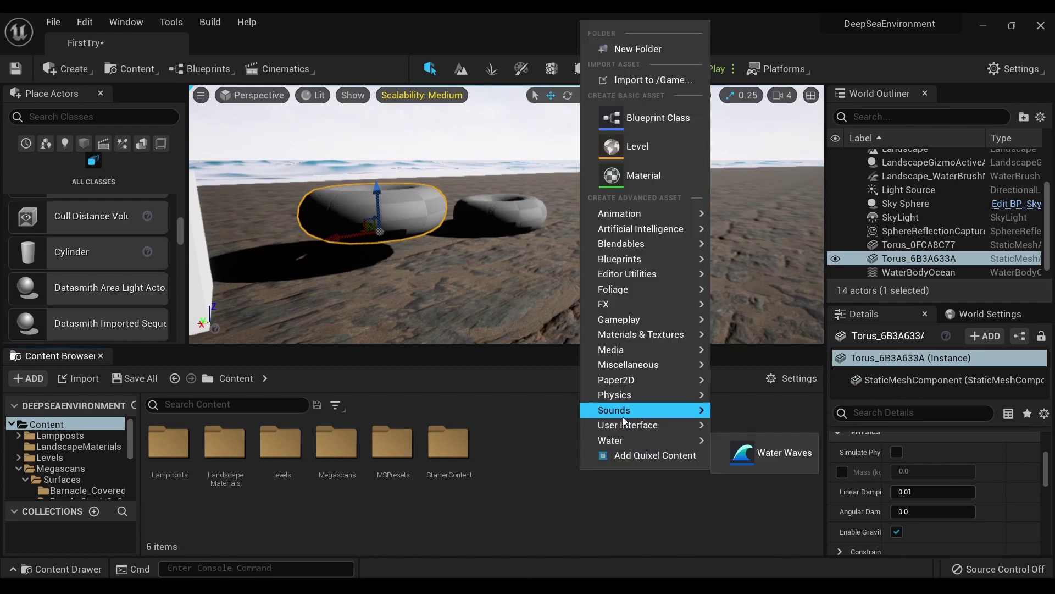
{"action": "mouse_move", "coordinate": [629, 425]}
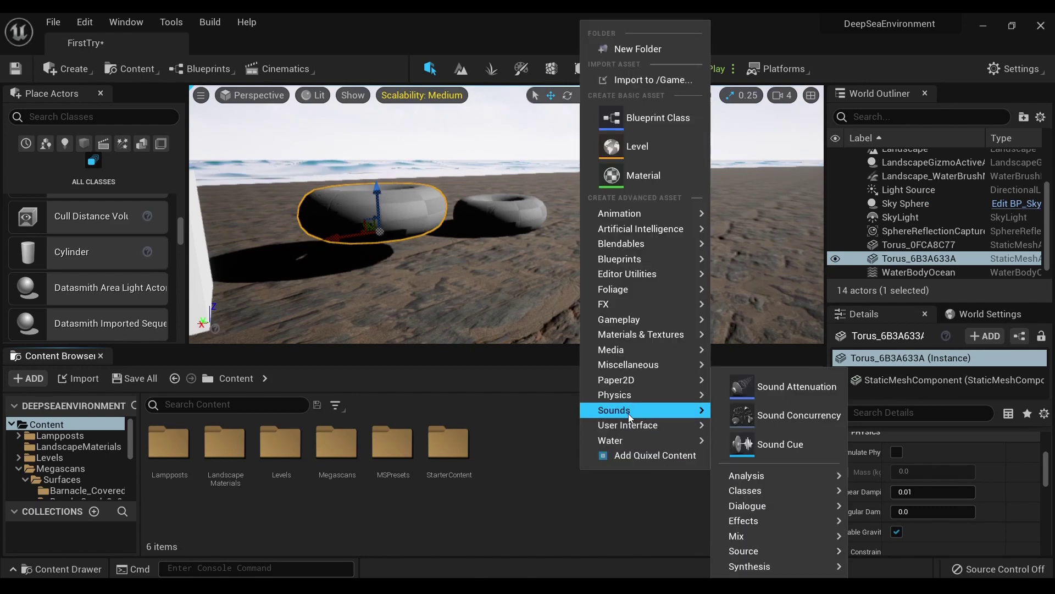
{"action": "mouse_move", "coordinate": [642, 309]}
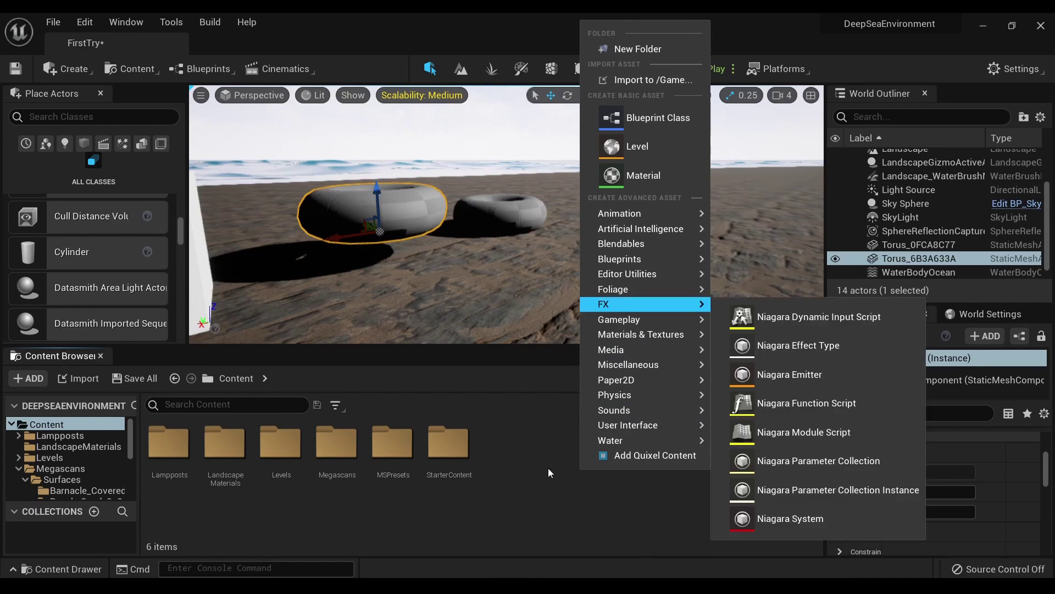
Close the new-asset menu, then browse the Settings dropdown and the Edit, Window and Tools menus
{"action": "left_click", "coordinate": [526, 506]}
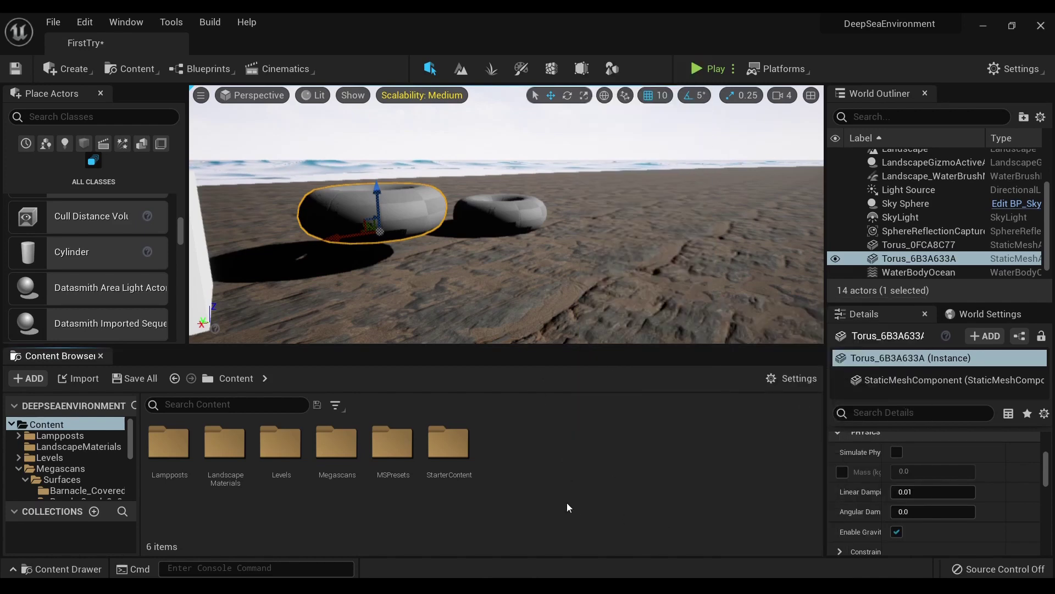
{"action": "left_click", "coordinate": [1017, 68]}
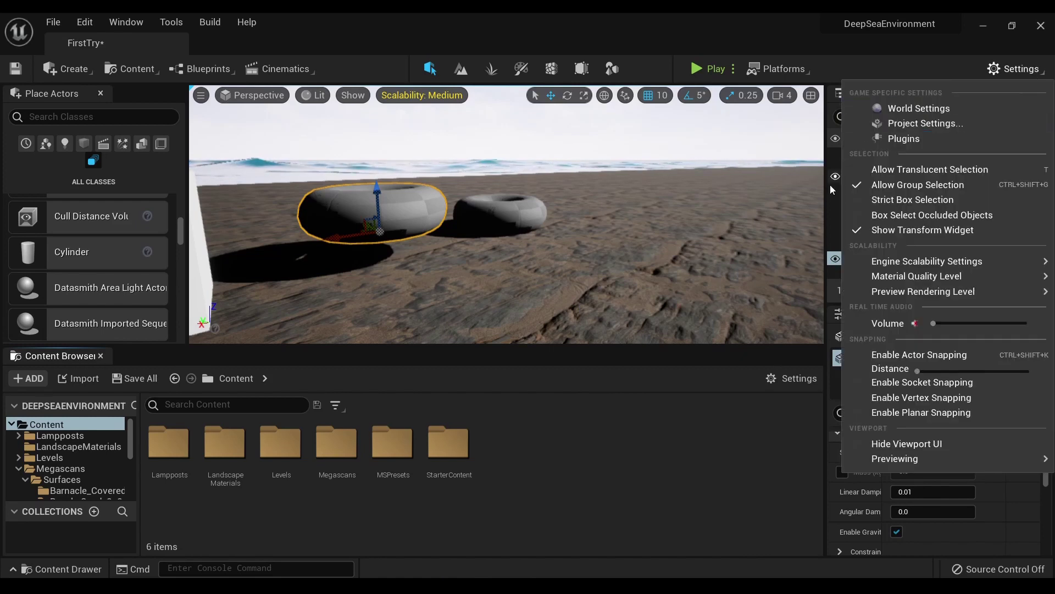
{"action": "left_click", "coordinate": [662, 474]}
{"action": "left_click", "coordinate": [84, 25]}
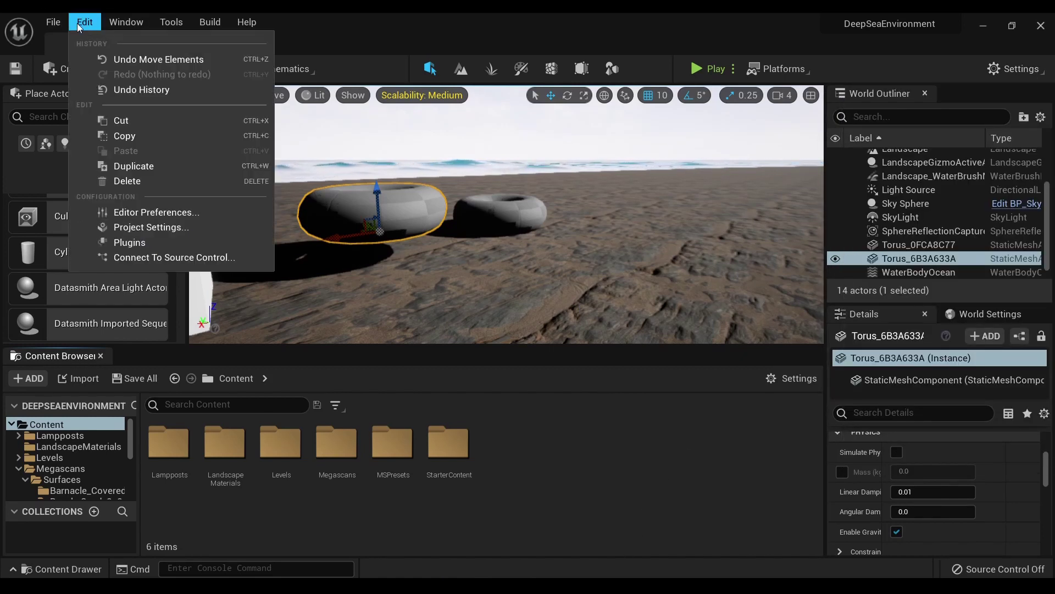
{"action": "mouse_move", "coordinate": [164, 22]}
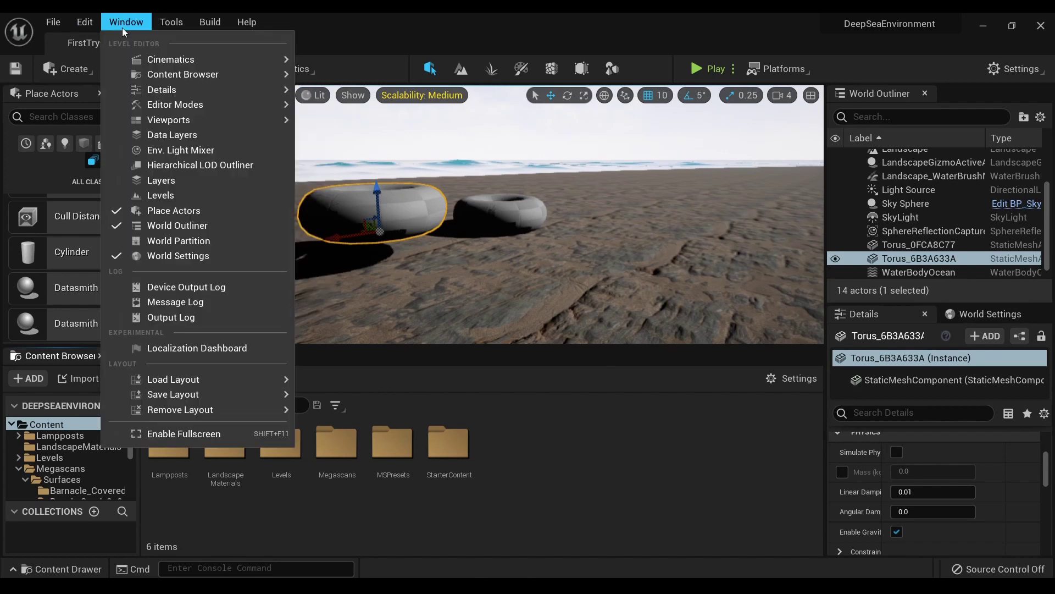
{"action": "mouse_move", "coordinate": [207, 24]}
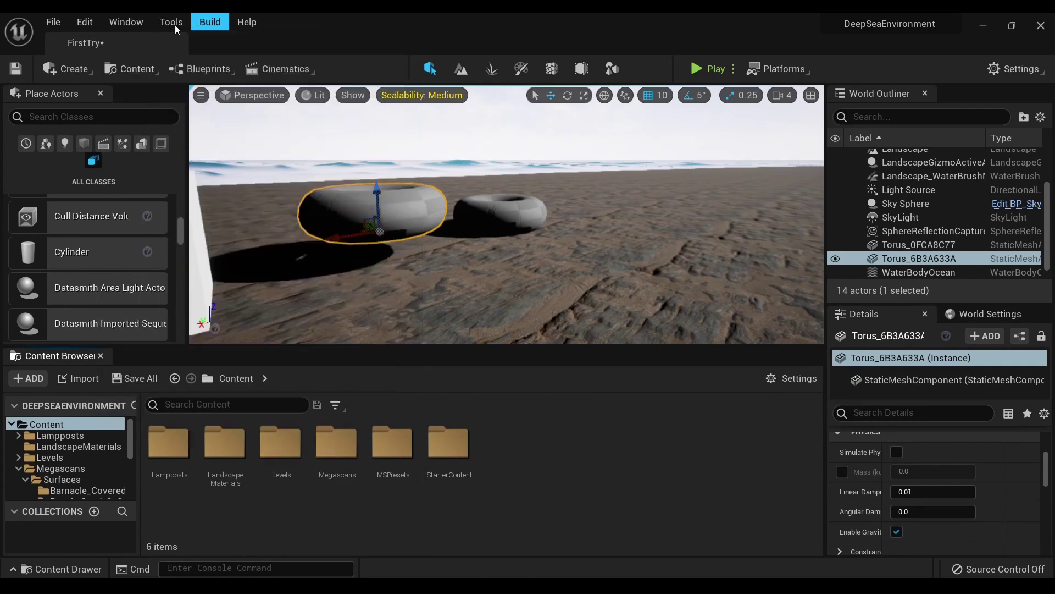
Reopen and dismiss the Settings dropdown twice more
{"action": "left_click", "coordinate": [1008, 69]}
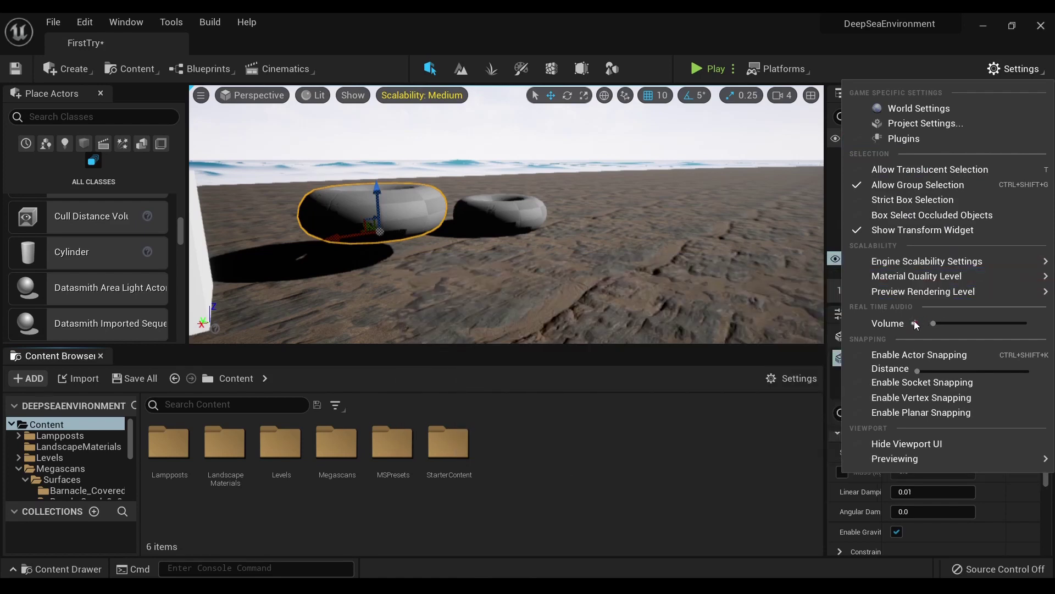
{"action": "left_click", "coordinate": [707, 457]}
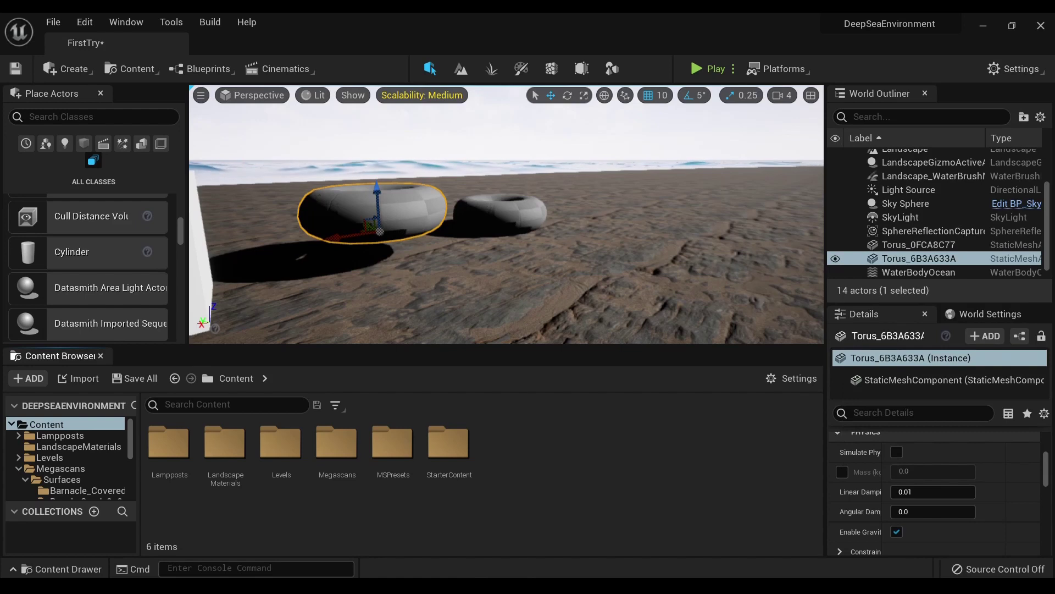
{"action": "left_click", "coordinate": [1023, 70]}
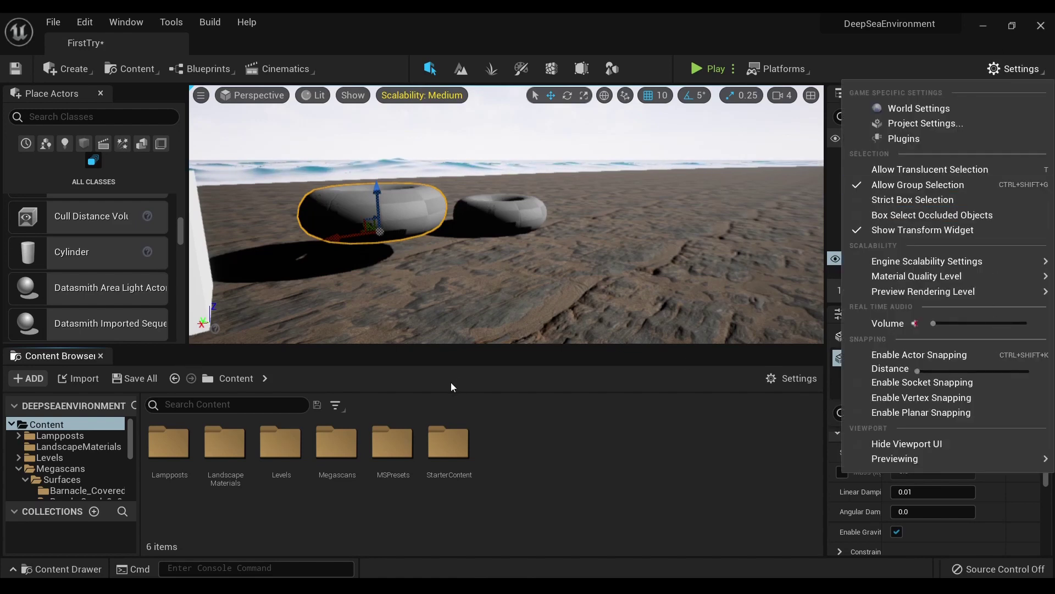
{"action": "left_click", "coordinate": [749, 434]}
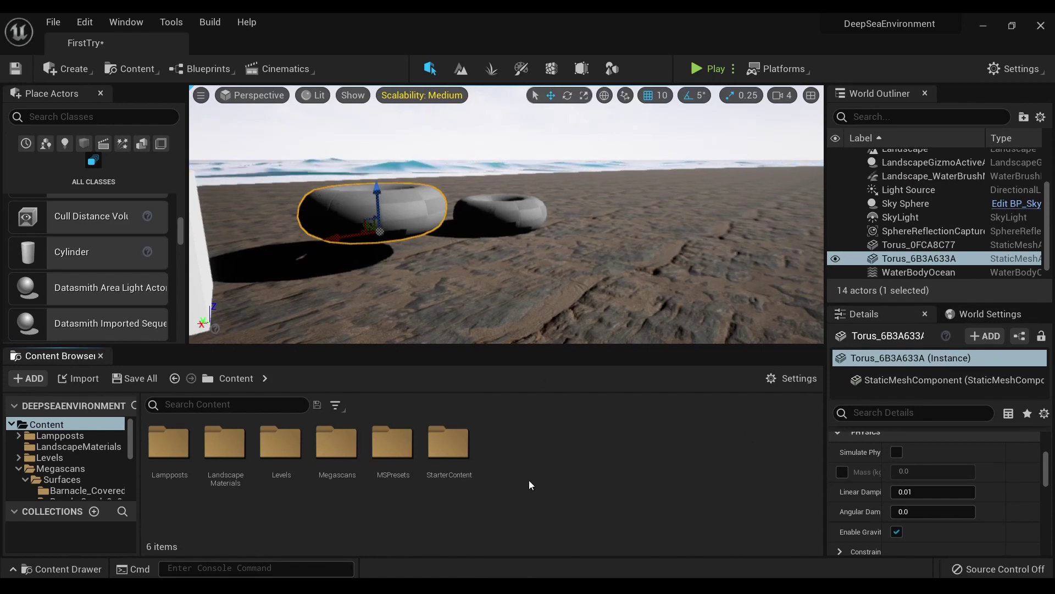
{"action": "left_click", "coordinate": [139, 67]}
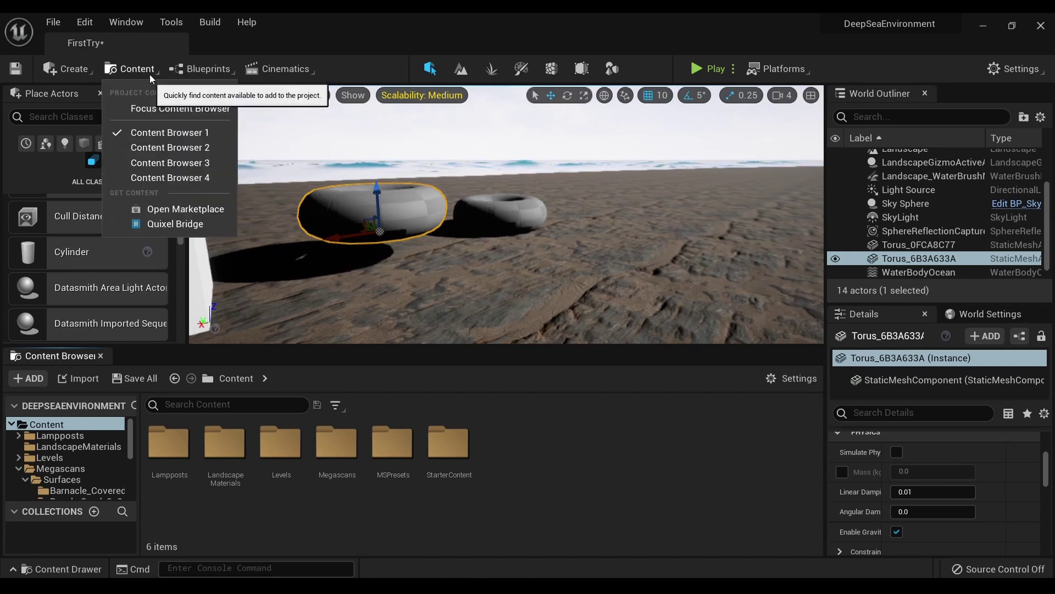
{"action": "left_click", "coordinate": [199, 229]}
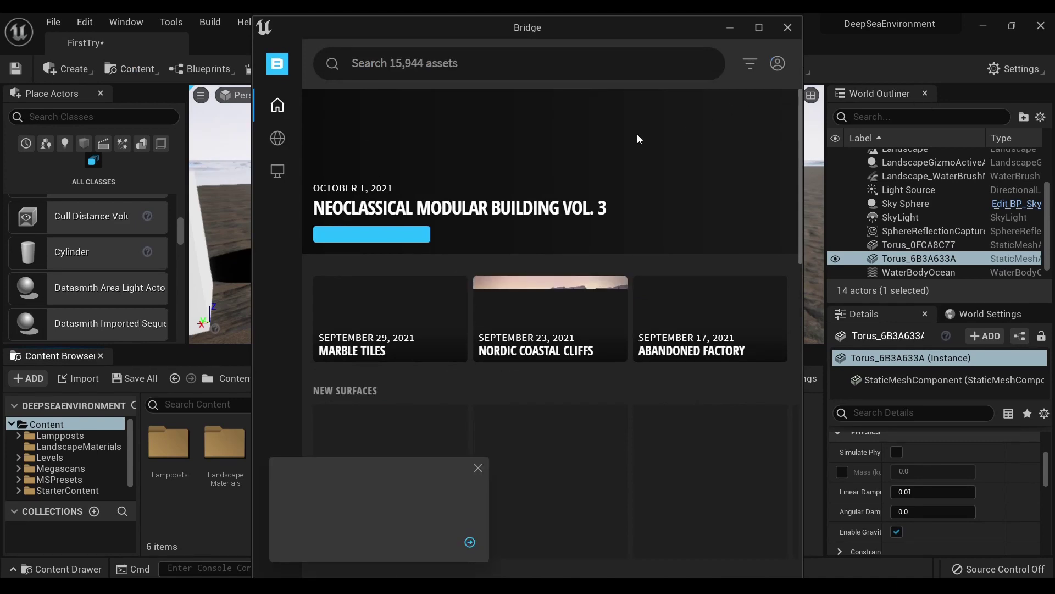
{"action": "mouse_move", "coordinate": [298, 148]}
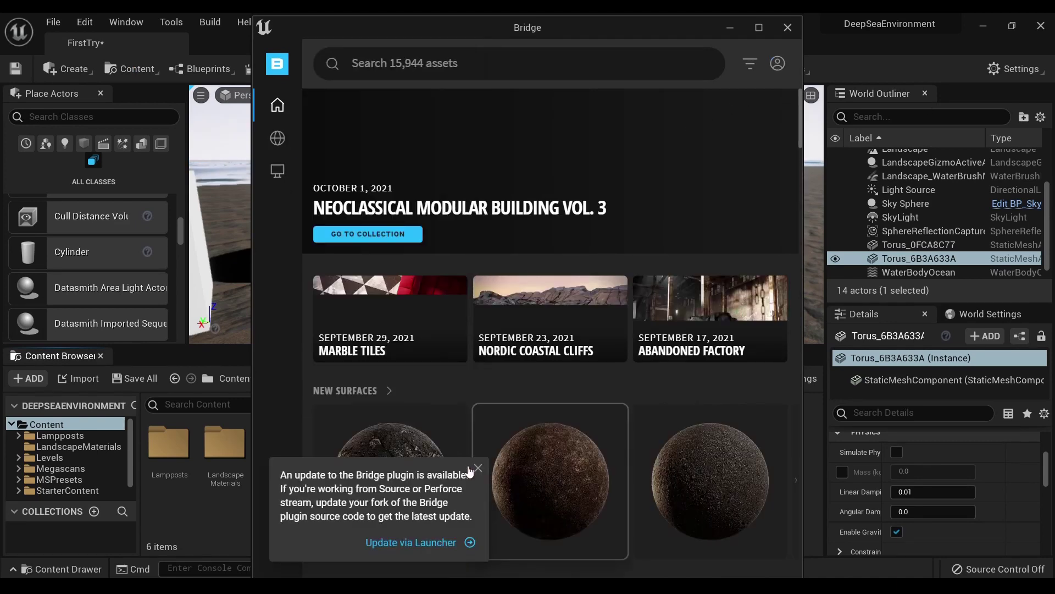
{"action": "scroll", "coordinate": [547, 255], "scroll_direction": "down", "scroll_amount": 9}
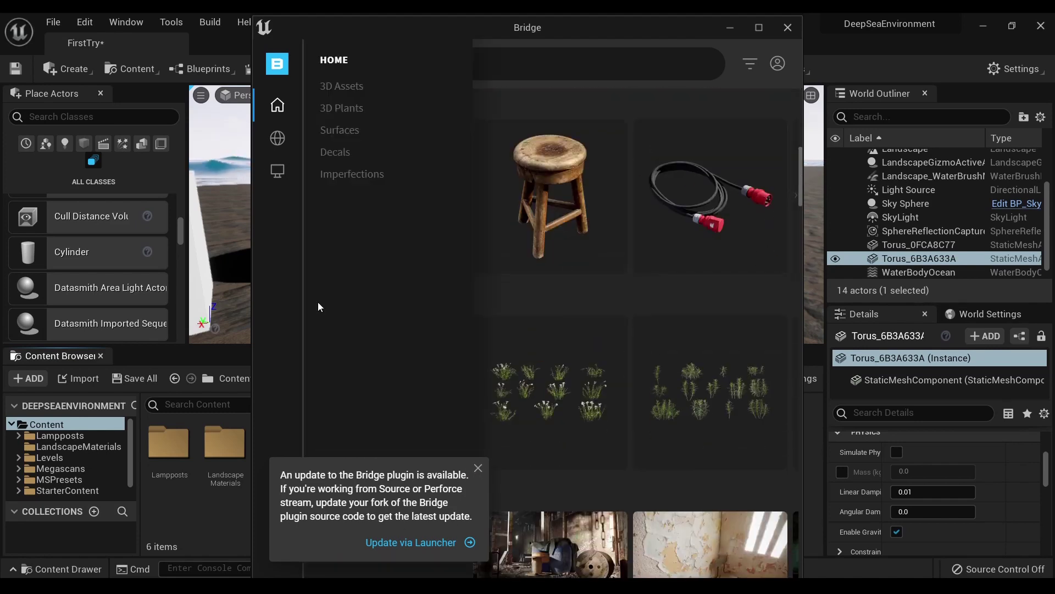
{"action": "scroll", "coordinate": [618, 468], "scroll_direction": "down", "scroll_amount": 1}
{"action": "scroll", "coordinate": [618, 467], "scroll_direction": "down", "scroll_amount": 4}
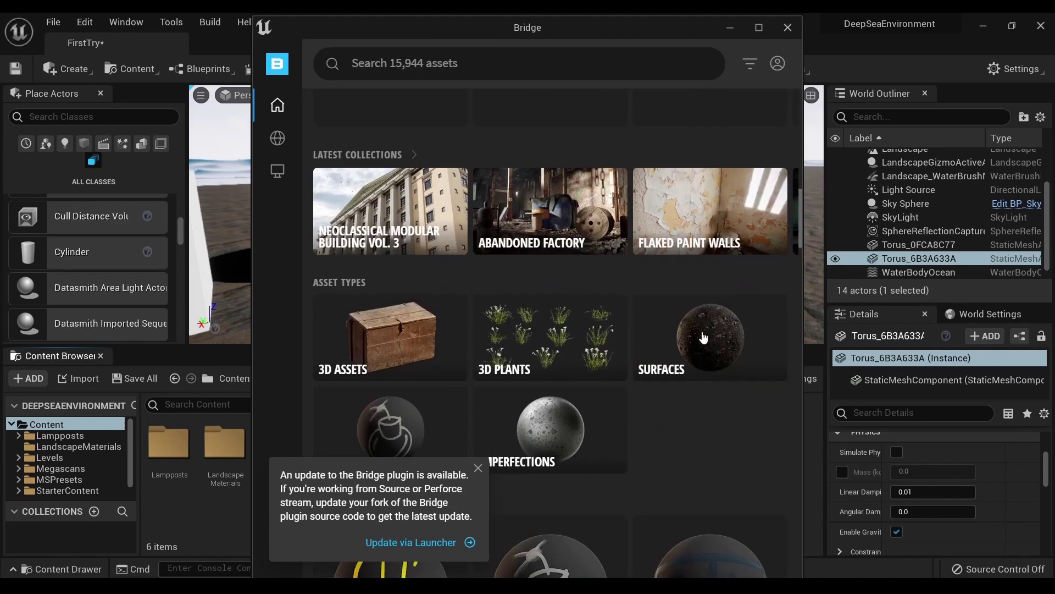
{"action": "left_click", "coordinate": [788, 31]}
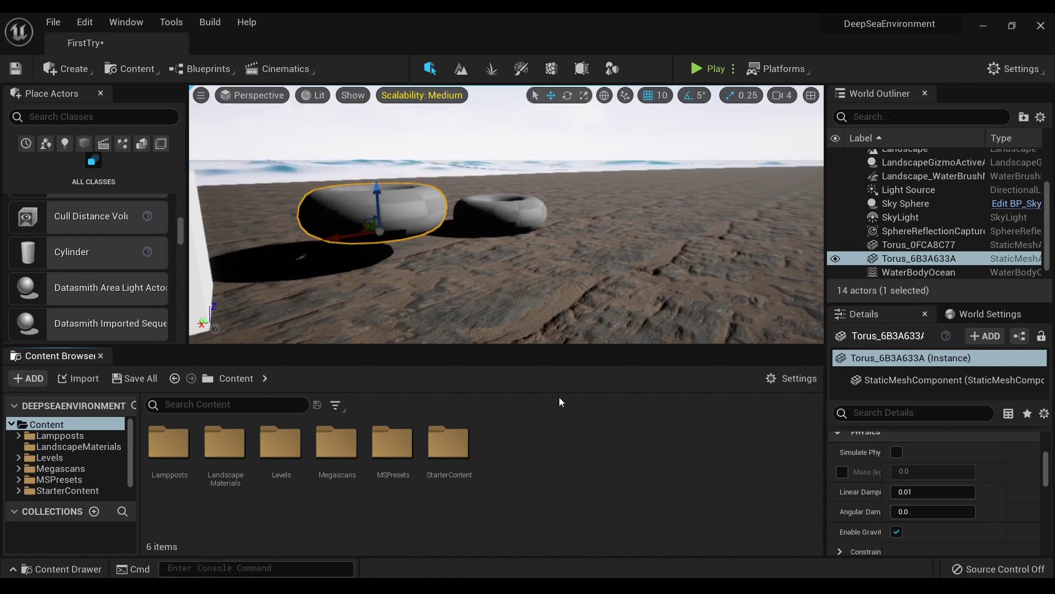
Fly the camera to the checker wall beside the dark rock and browse the Blueprints list
{"action": "right_click_drag", "start_coordinate": [559, 308], "coordinate": [559, 308]}
{"action": "right_click_drag", "start_coordinate": [293, 109], "coordinate": [293, 110]}
{"action": "left_click", "coordinate": [204, 68]}
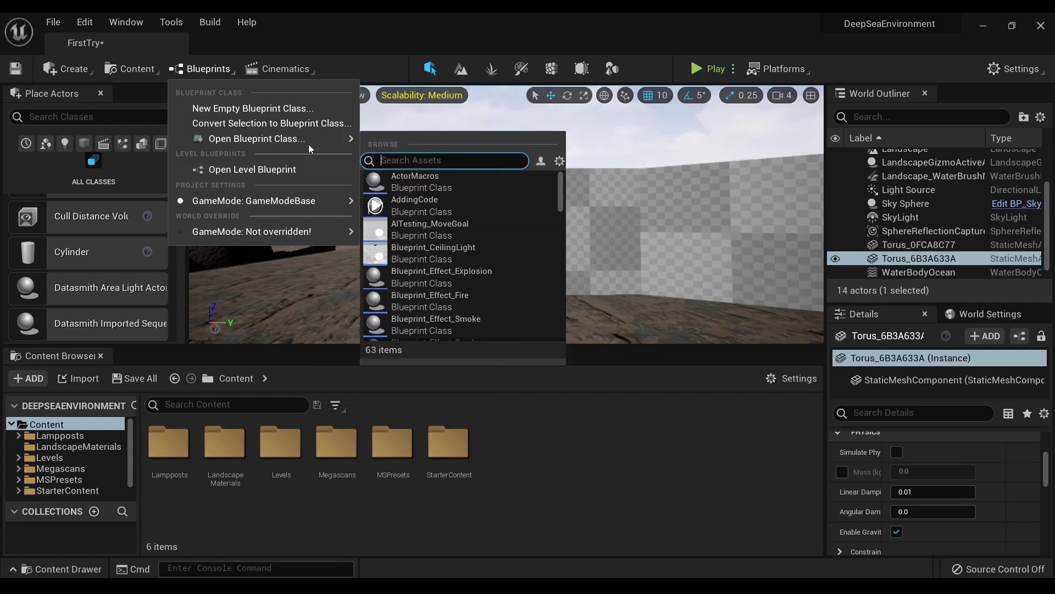
{"action": "scroll", "coordinate": [443, 226], "scroll_direction": "down", "scroll_amount": 3}
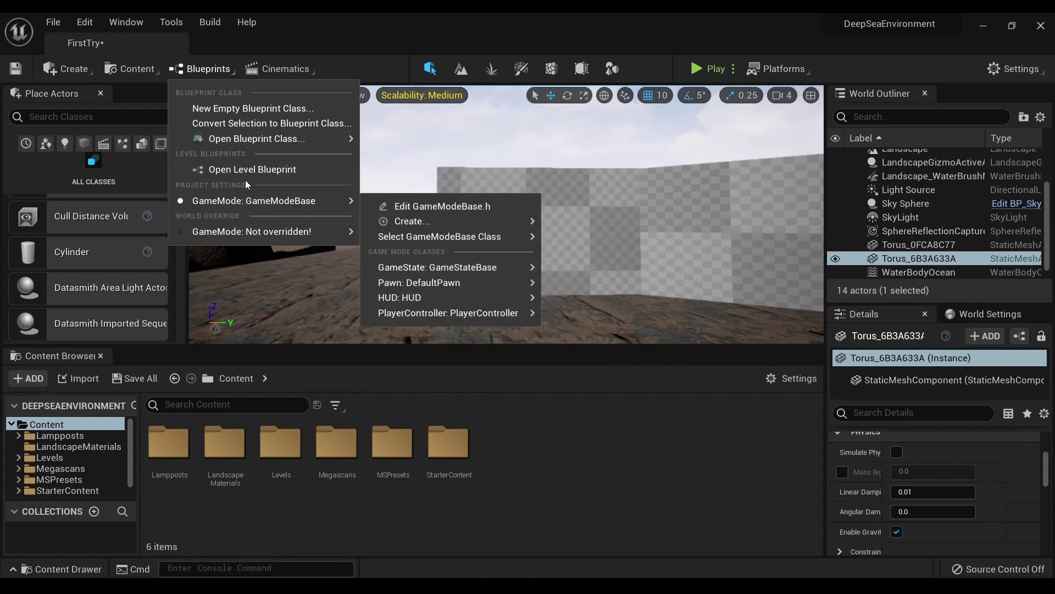
Close the Blueprints list and look through the Tools and Help menus
{"action": "left_click", "coordinate": [618, 479]}
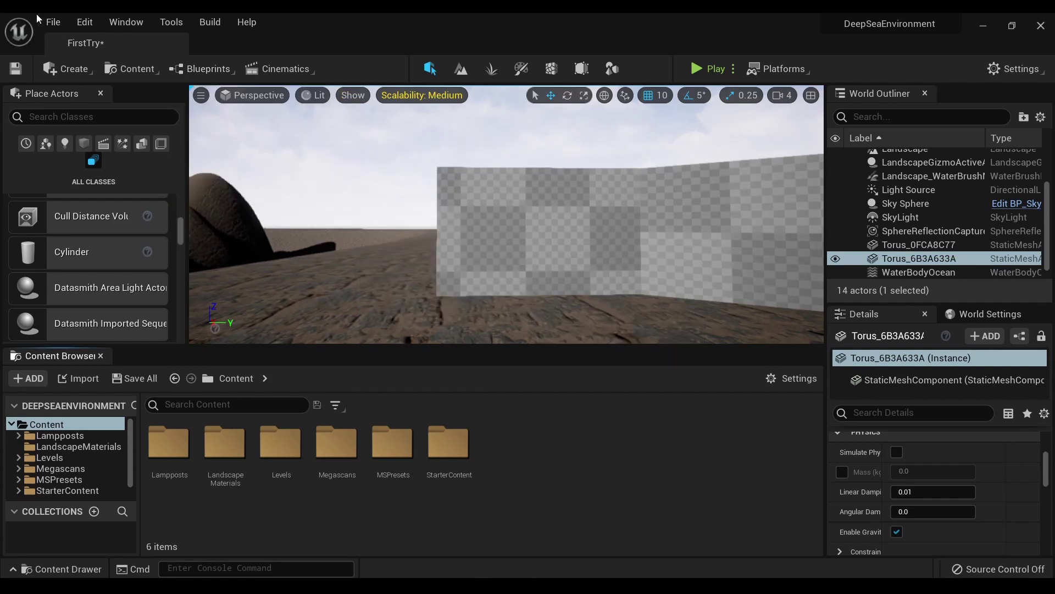
{"action": "left_click", "coordinate": [209, 22]}
{"action": "mouse_move", "coordinate": [170, 21]}
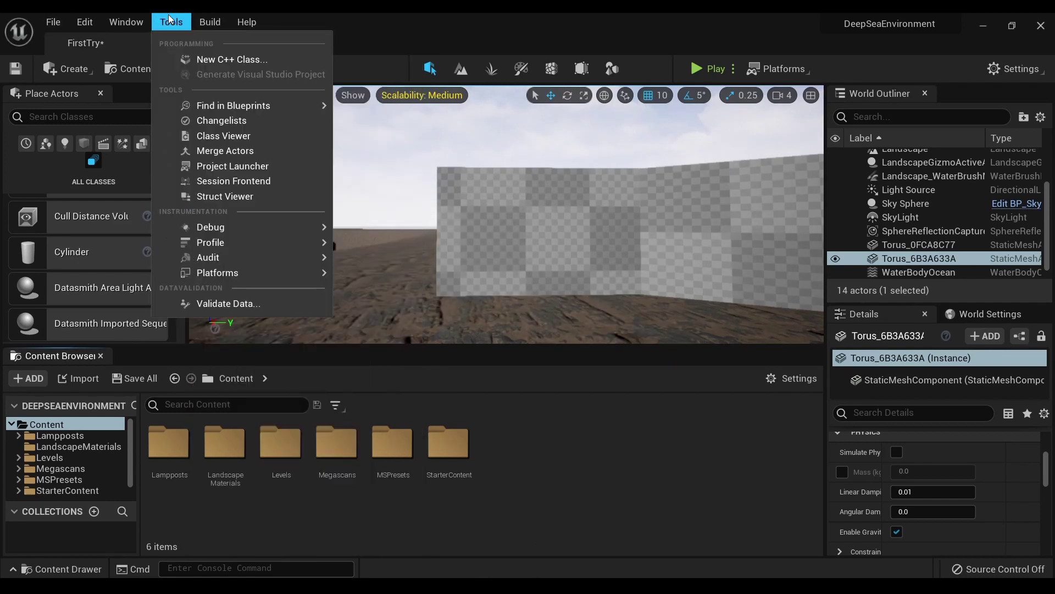
Close the help links and preview the Android and TVOS entries in the Platforms dropdown
{"action": "mouse_move", "coordinate": [247, 22]}
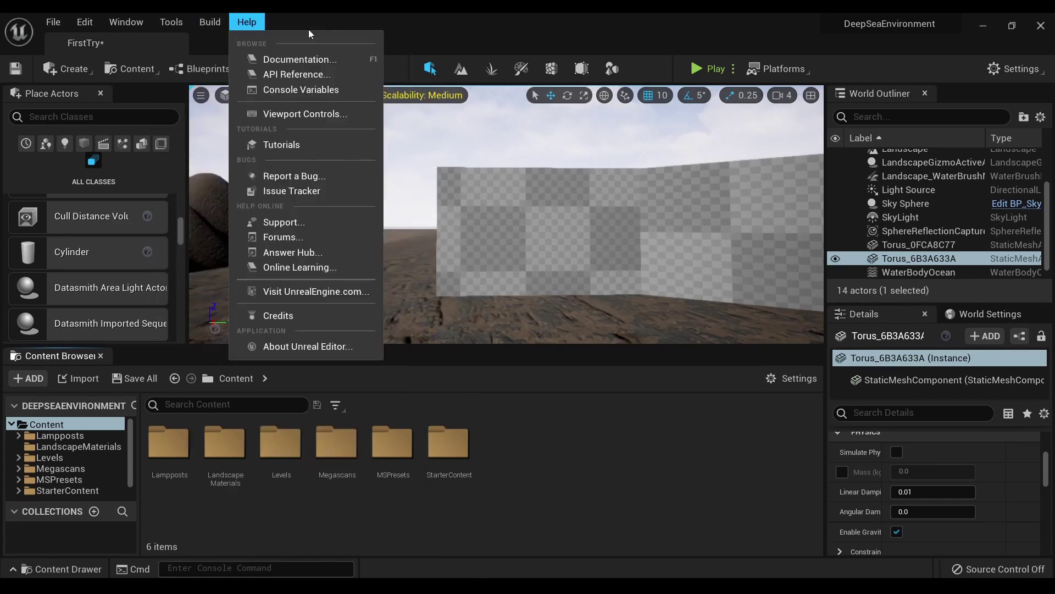
{"action": "left_click", "coordinate": [668, 65]}
{"action": "left_click", "coordinate": [786, 68]}
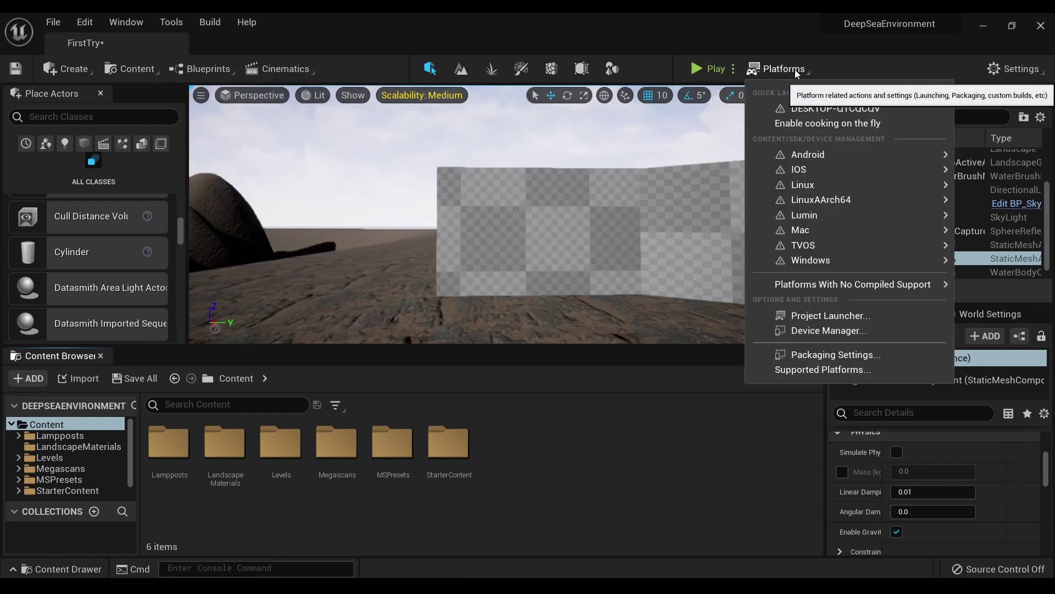
{"action": "mouse_move", "coordinate": [833, 156]}
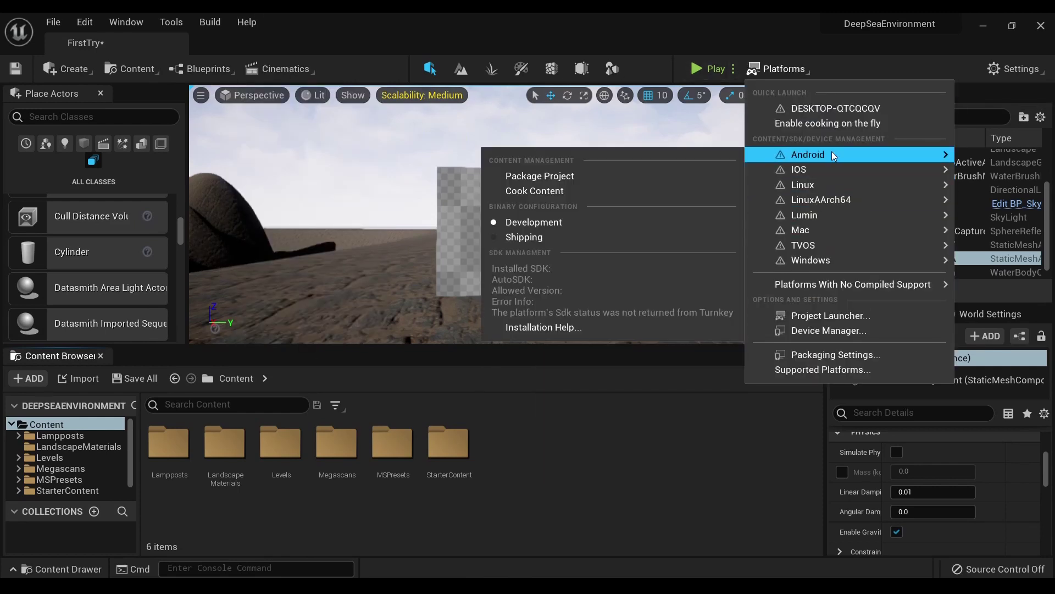
{"action": "mouse_move", "coordinate": [830, 242]}
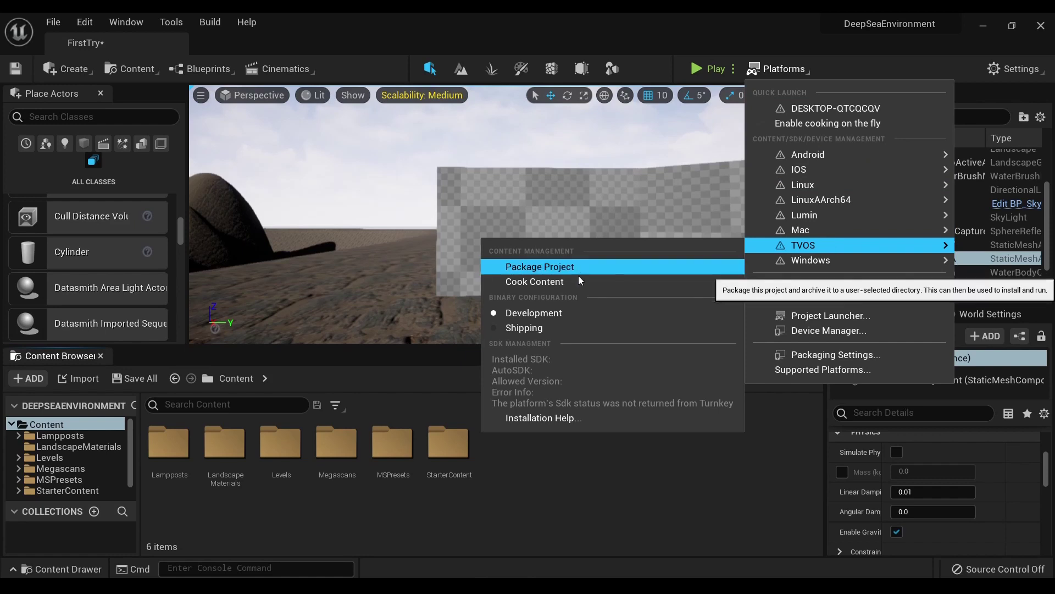
Close the Platforms list without packaging, then open and close the File menu
{"action": "left_click", "coordinate": [618, 512]}
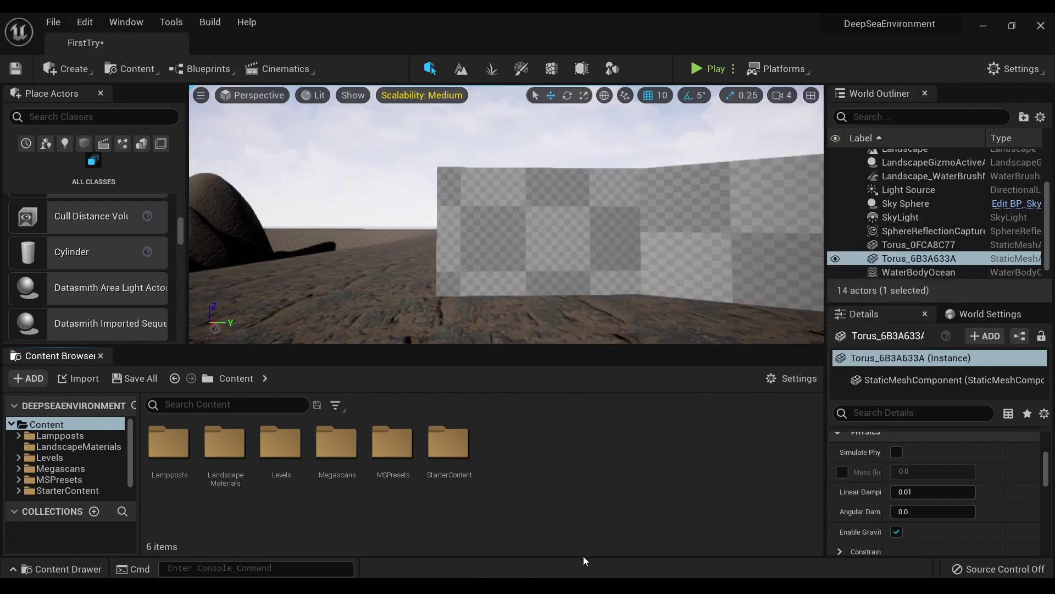
{"action": "left_click", "coordinate": [49, 22]}
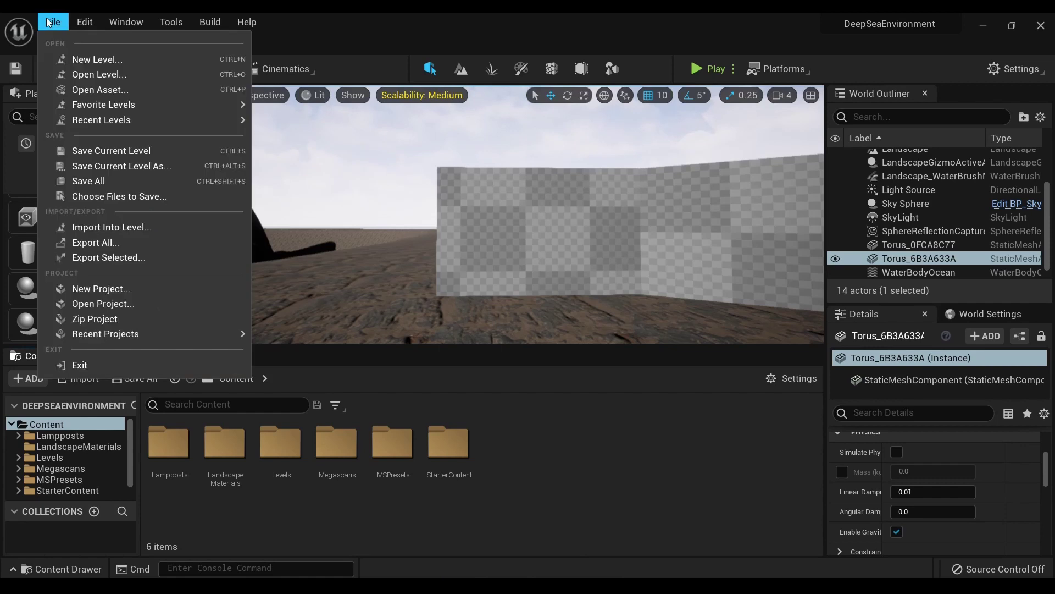
{"action": "left_click", "coordinate": [49, 22]}
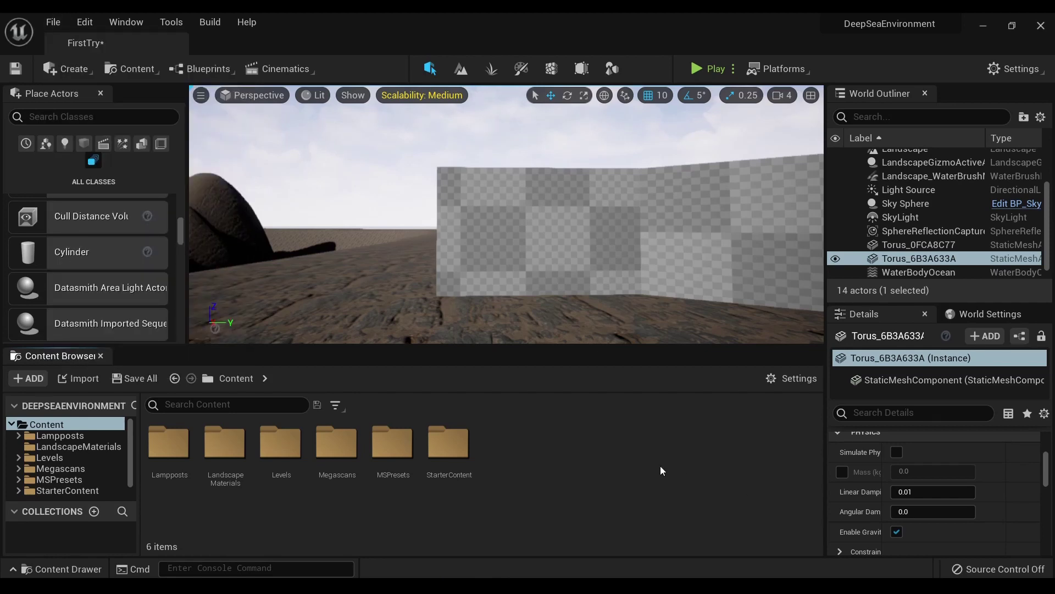